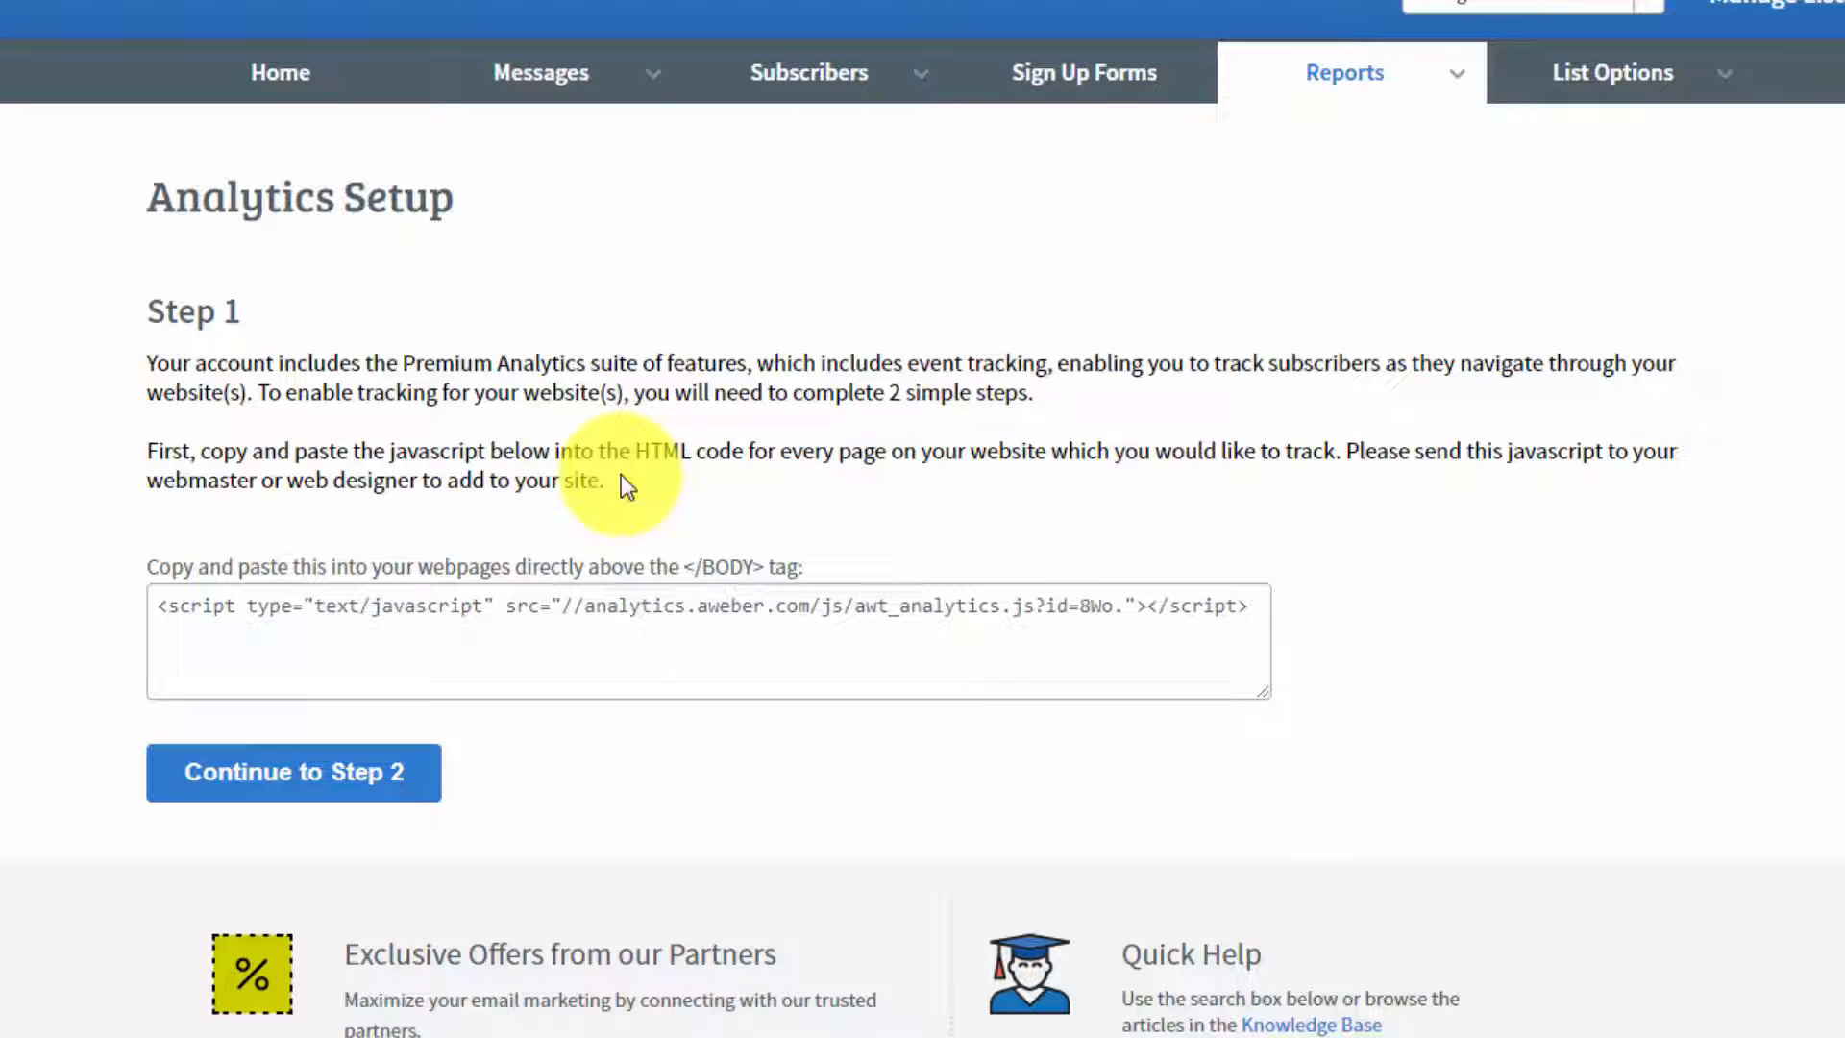
Step: Copy the analytics JavaScript snippet shown in Step 1 of the Analytics Setup
click(162, 606)
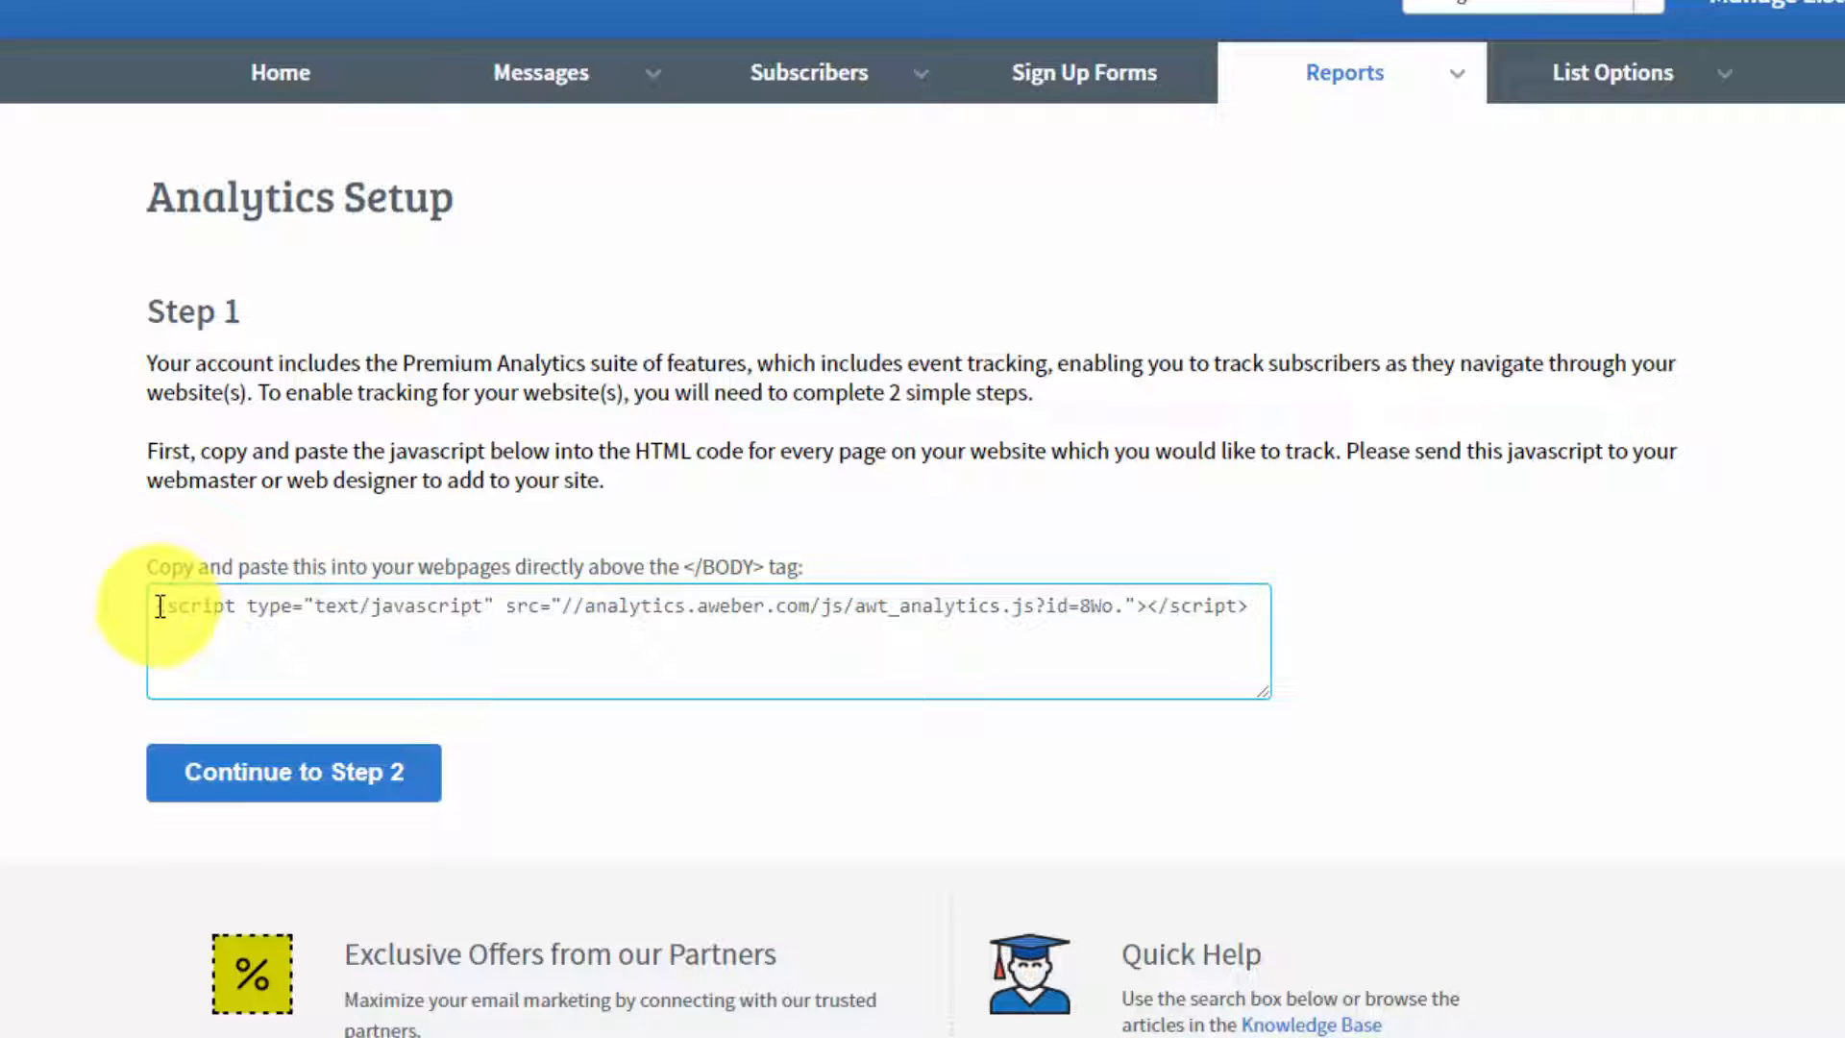
triple_click(161, 605)
drag(160, 608, 590, 603)
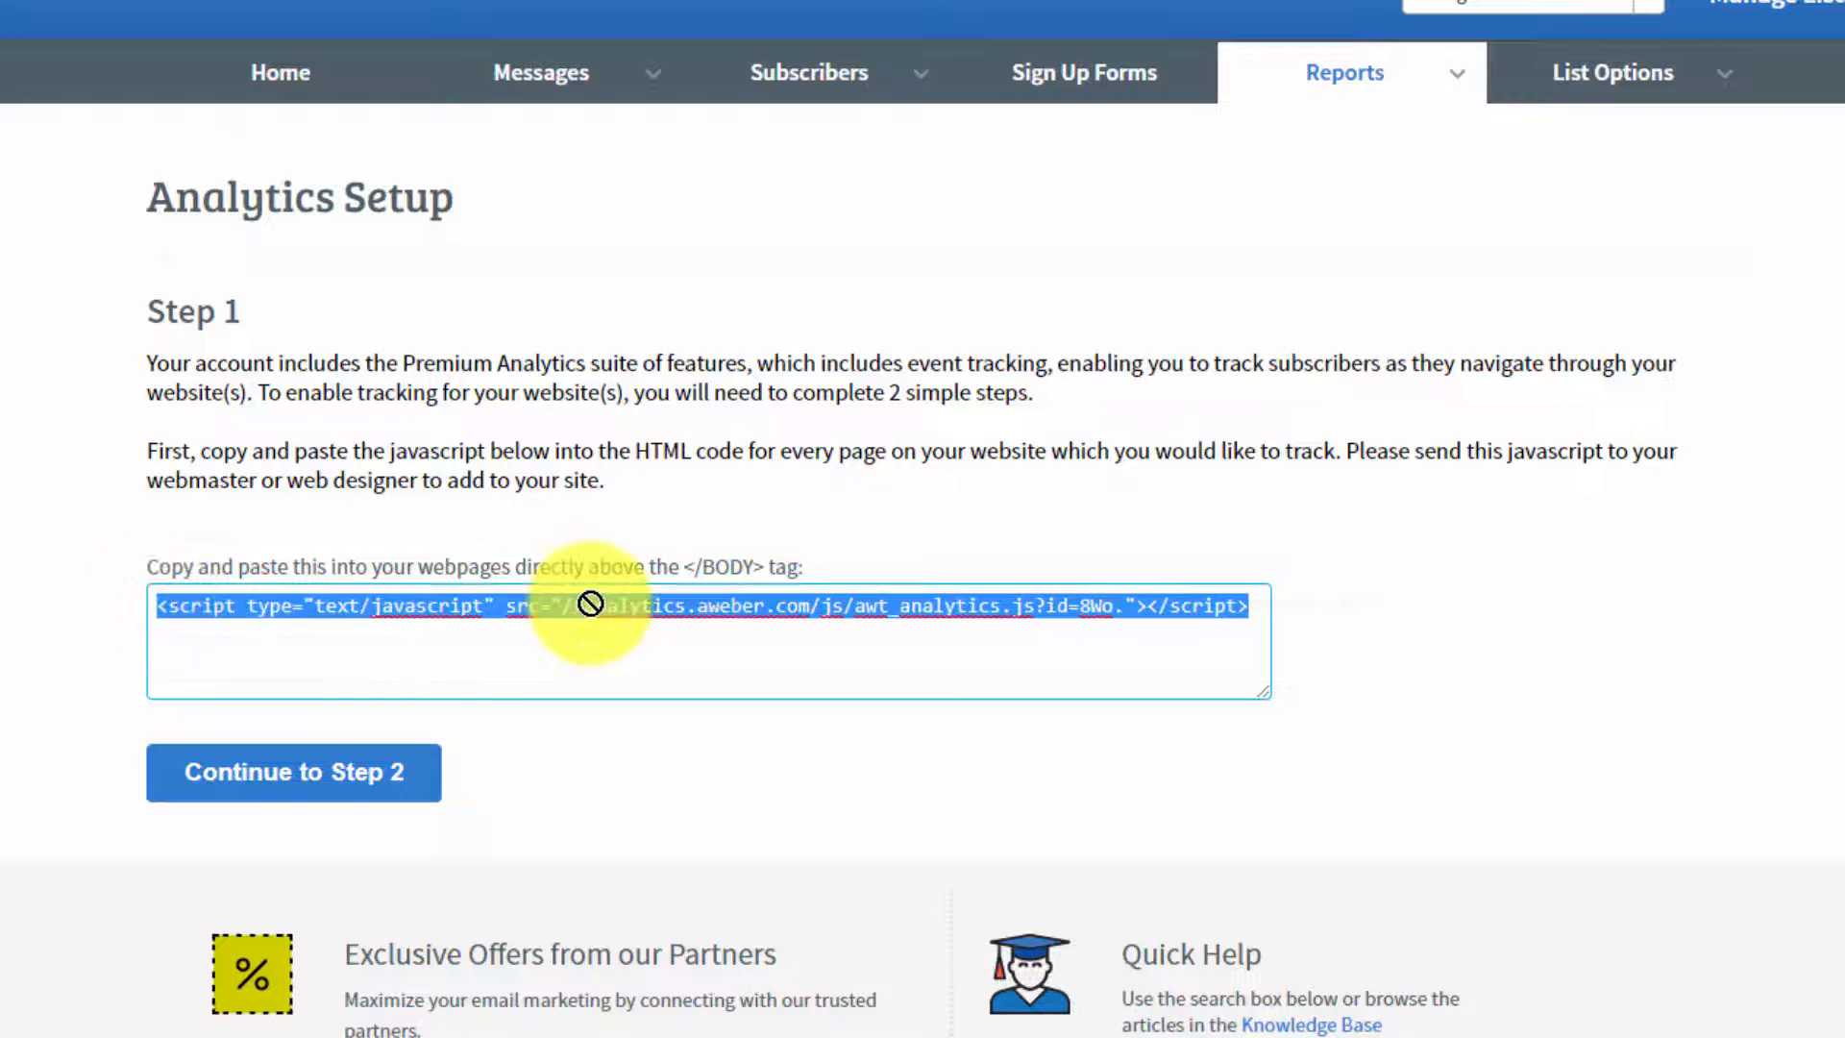
right_click(541, 600)
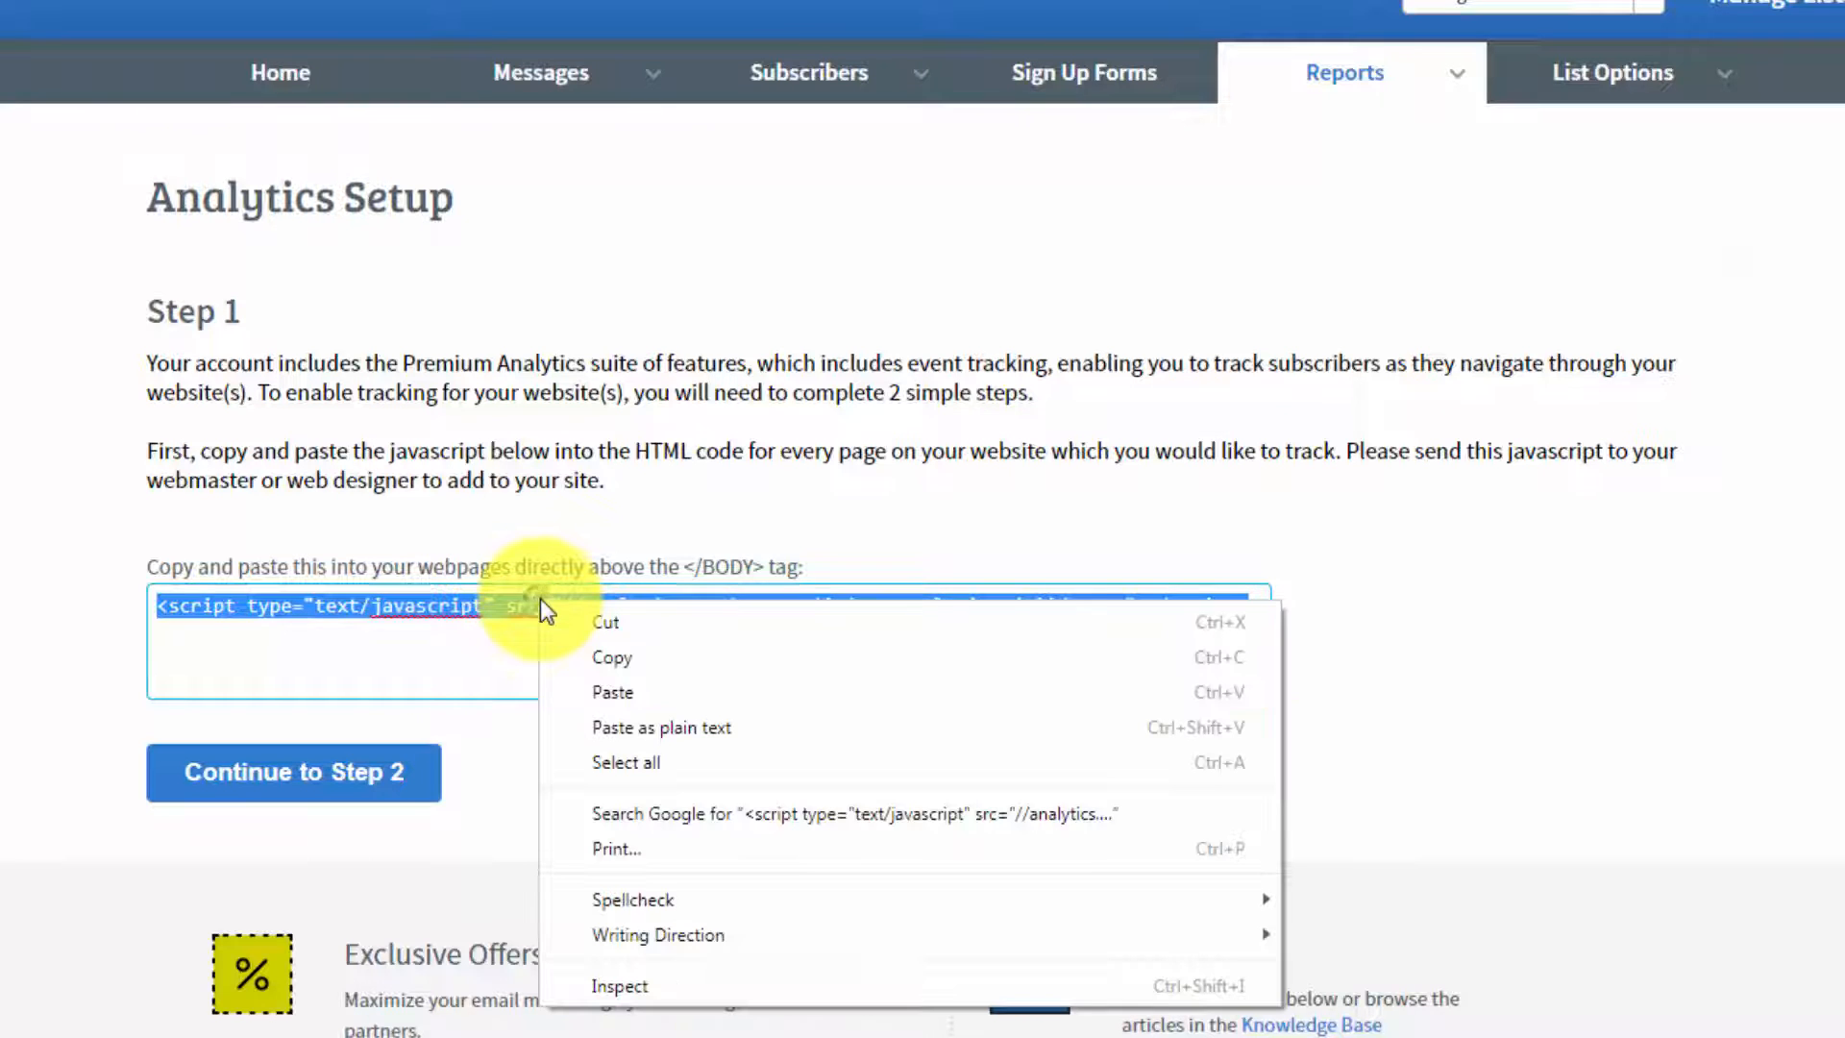
click(614, 656)
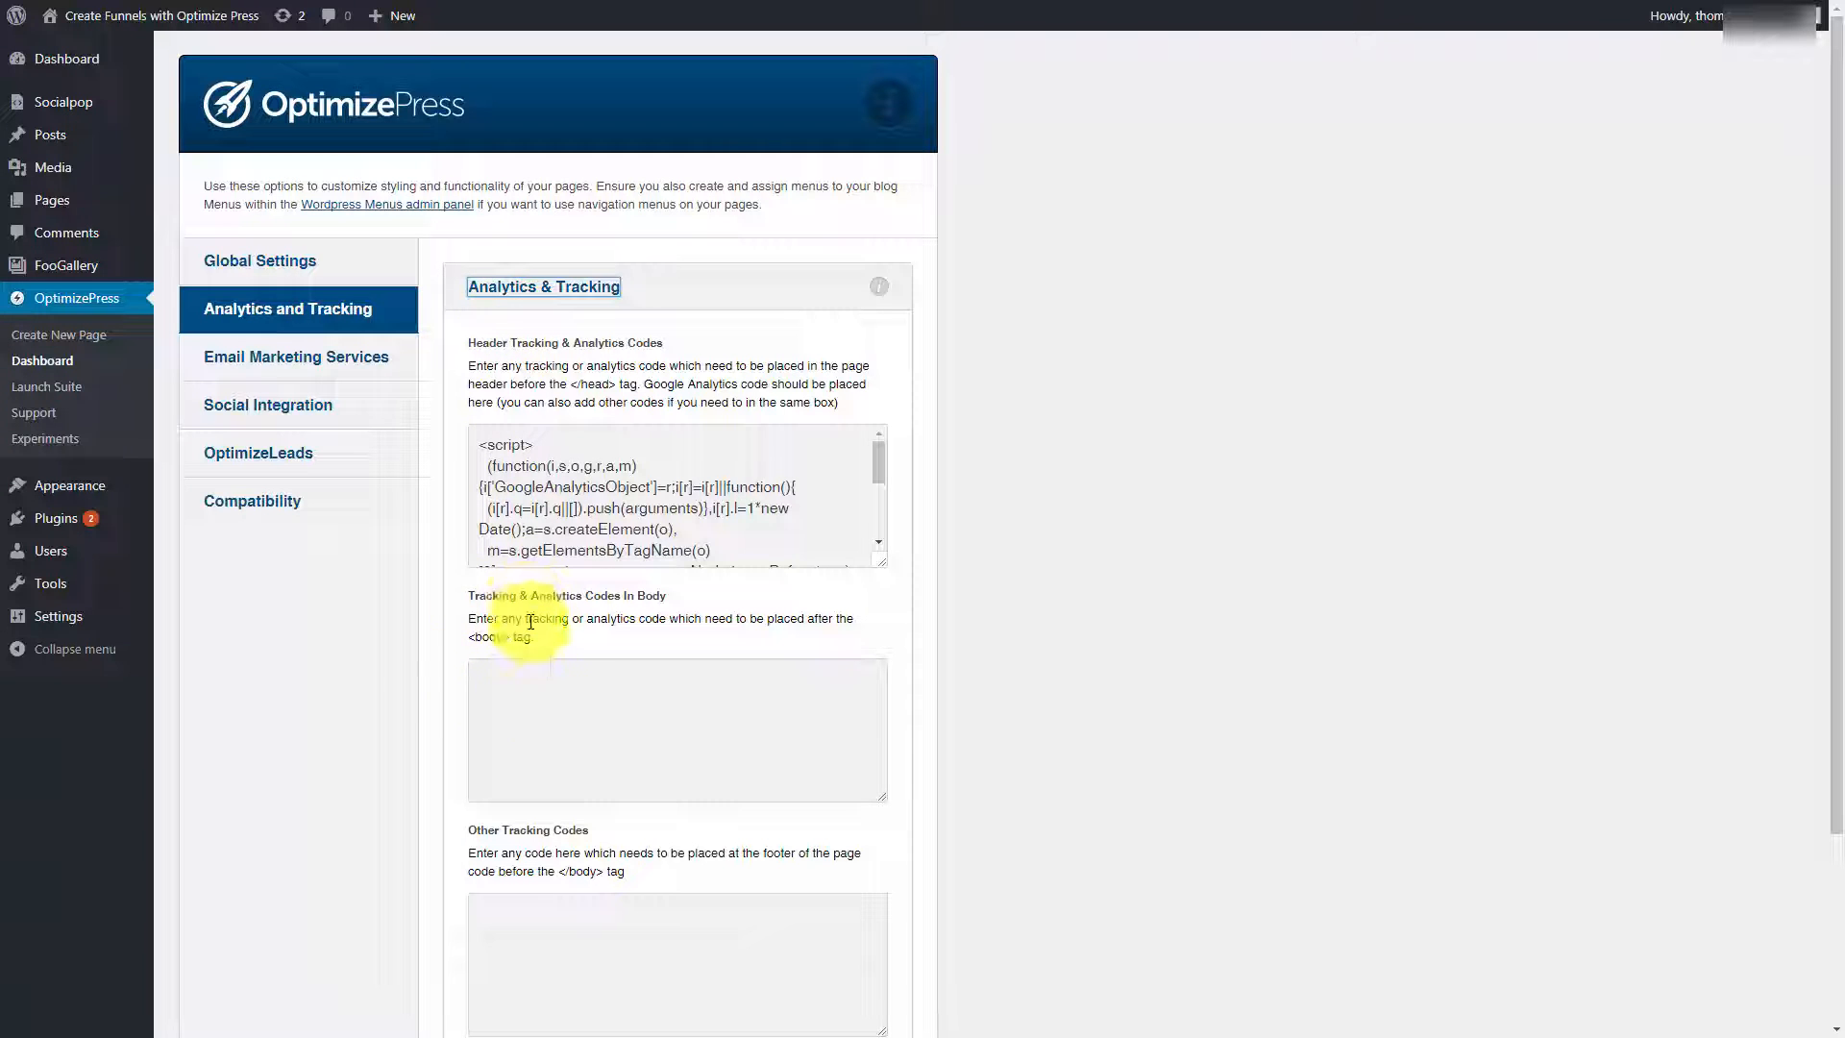
Step: Paste the snippet into the Tracking & Analytics Codes In Body field and save the settings
click(487, 668)
right_click(487, 668)
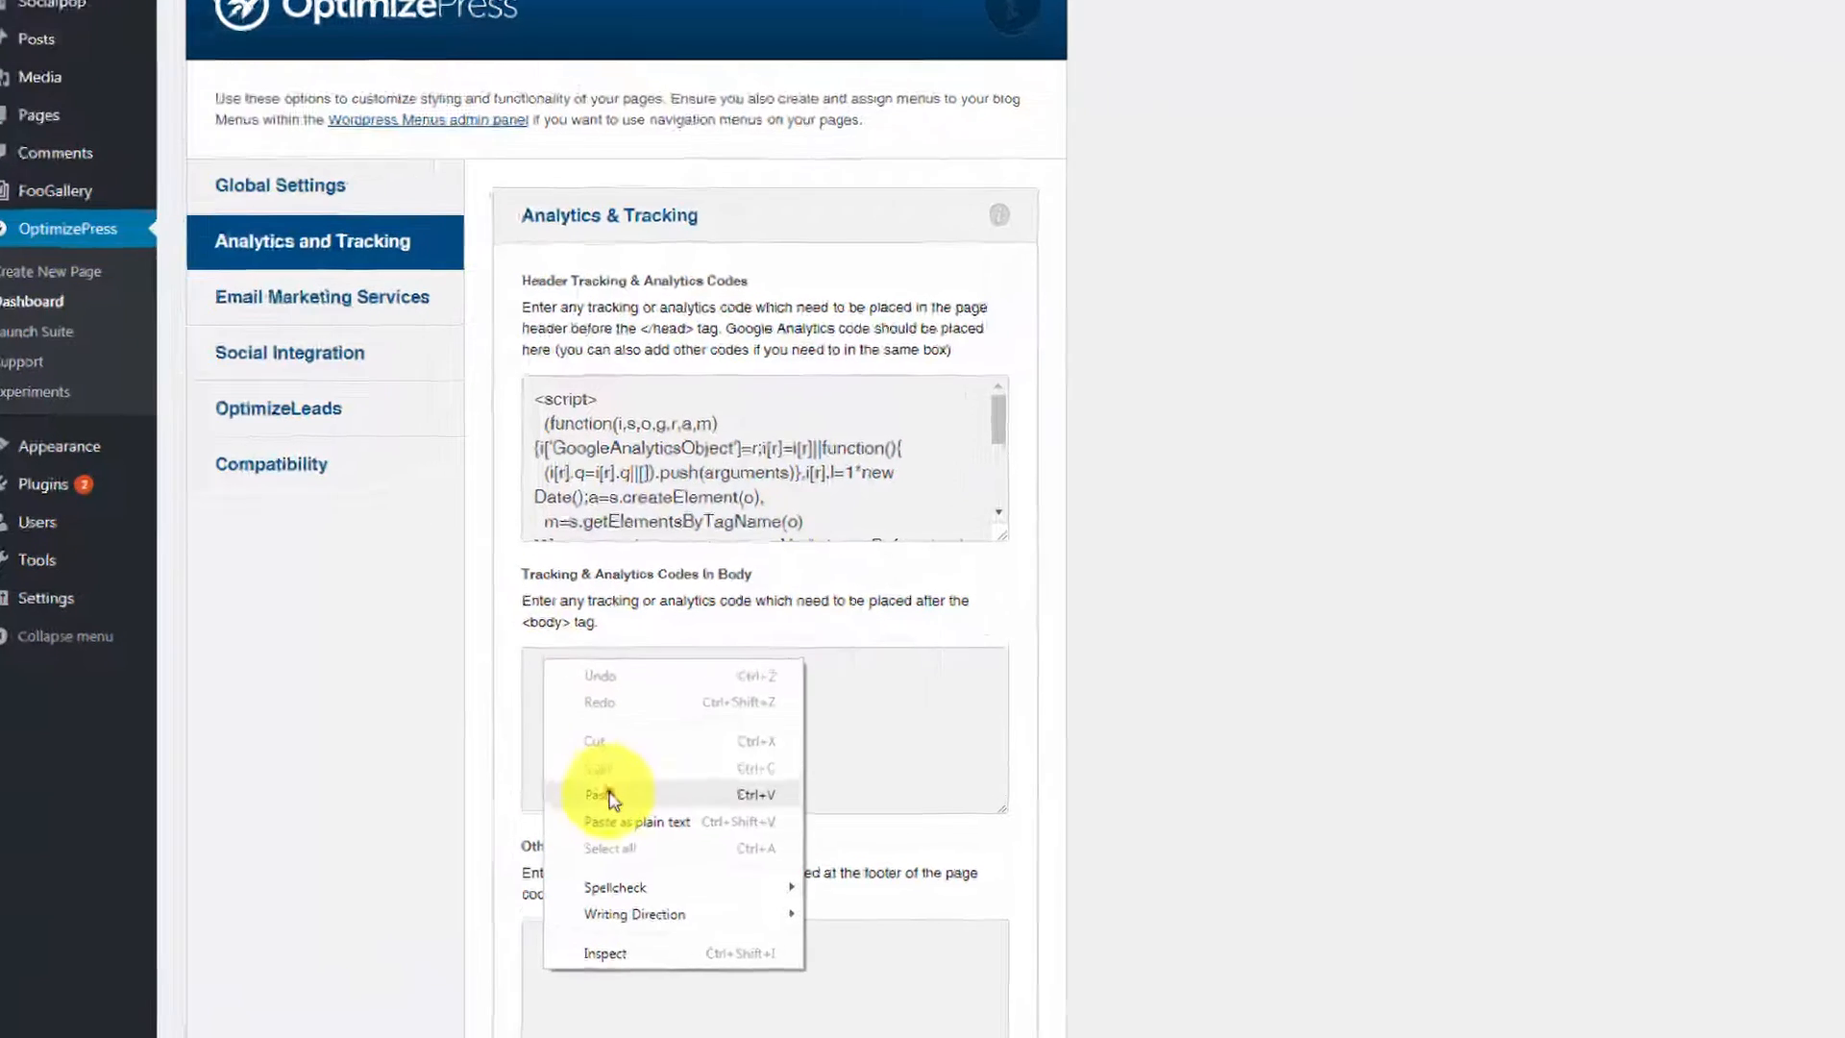
click(609, 798)
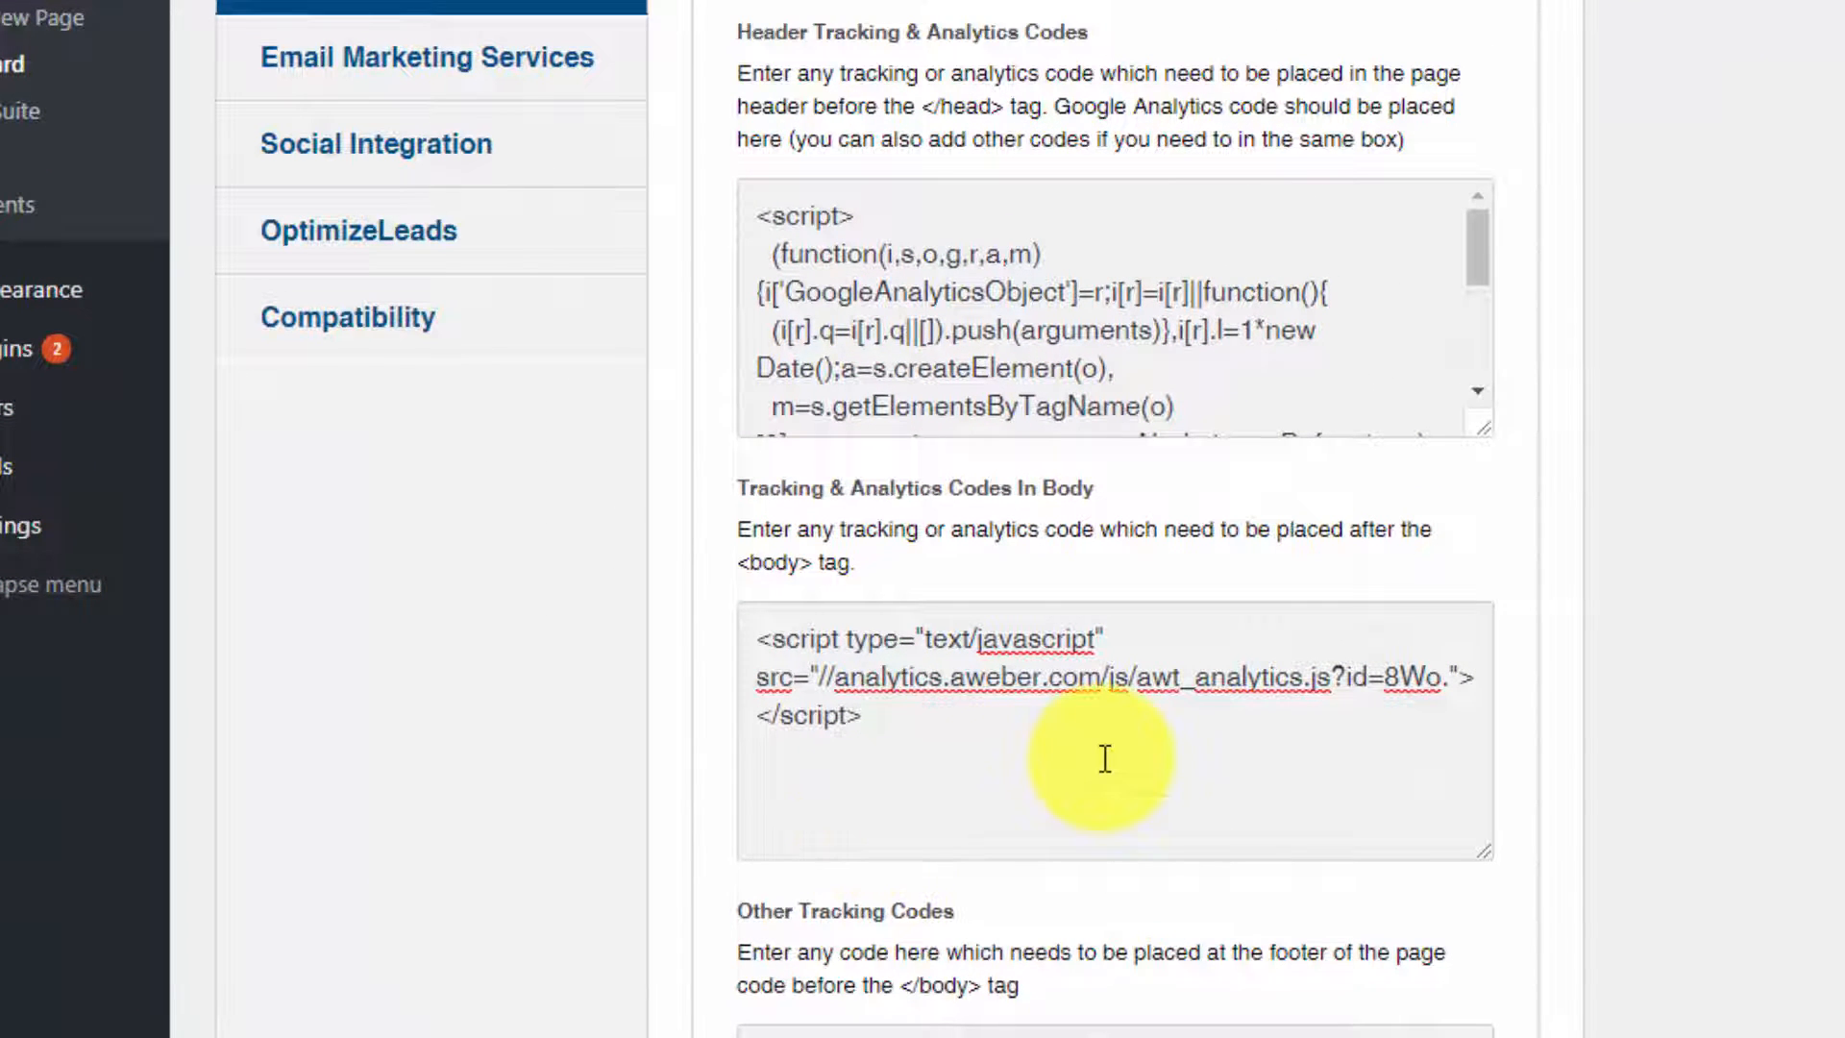
scroll(1104, 754, down, 5)
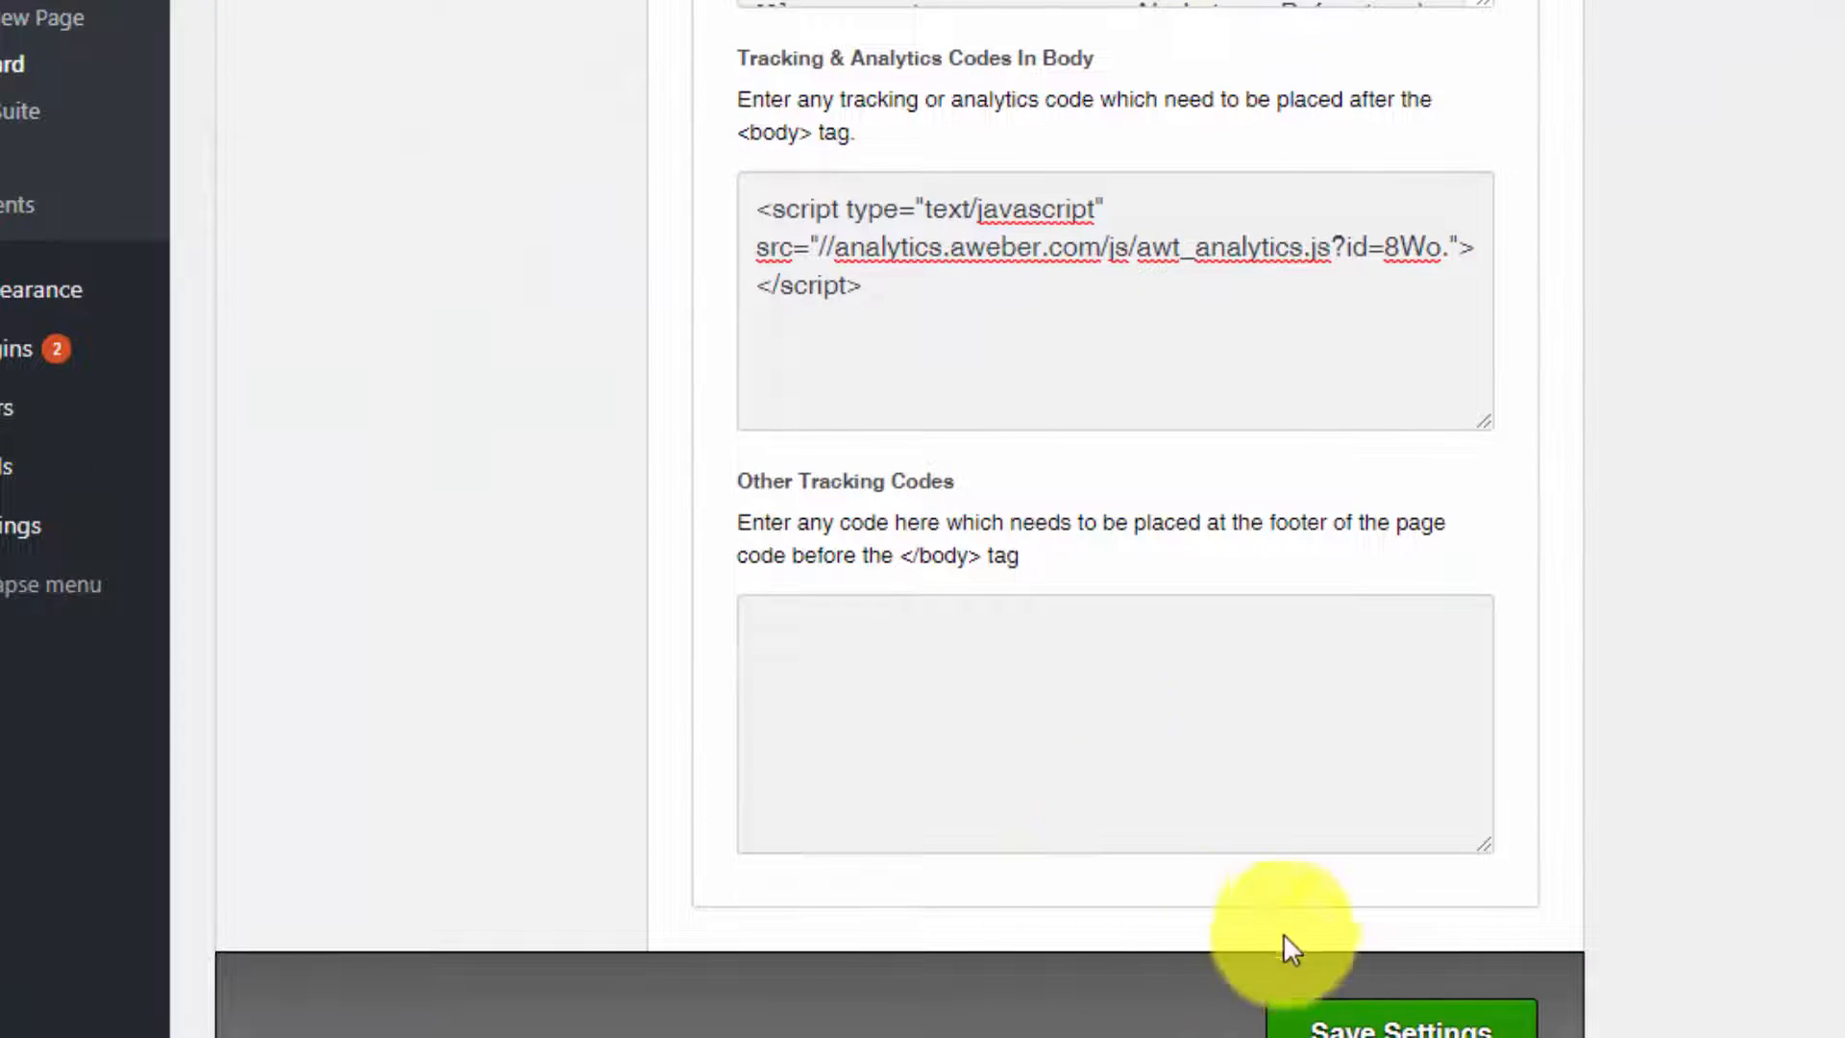
click(1355, 1021)
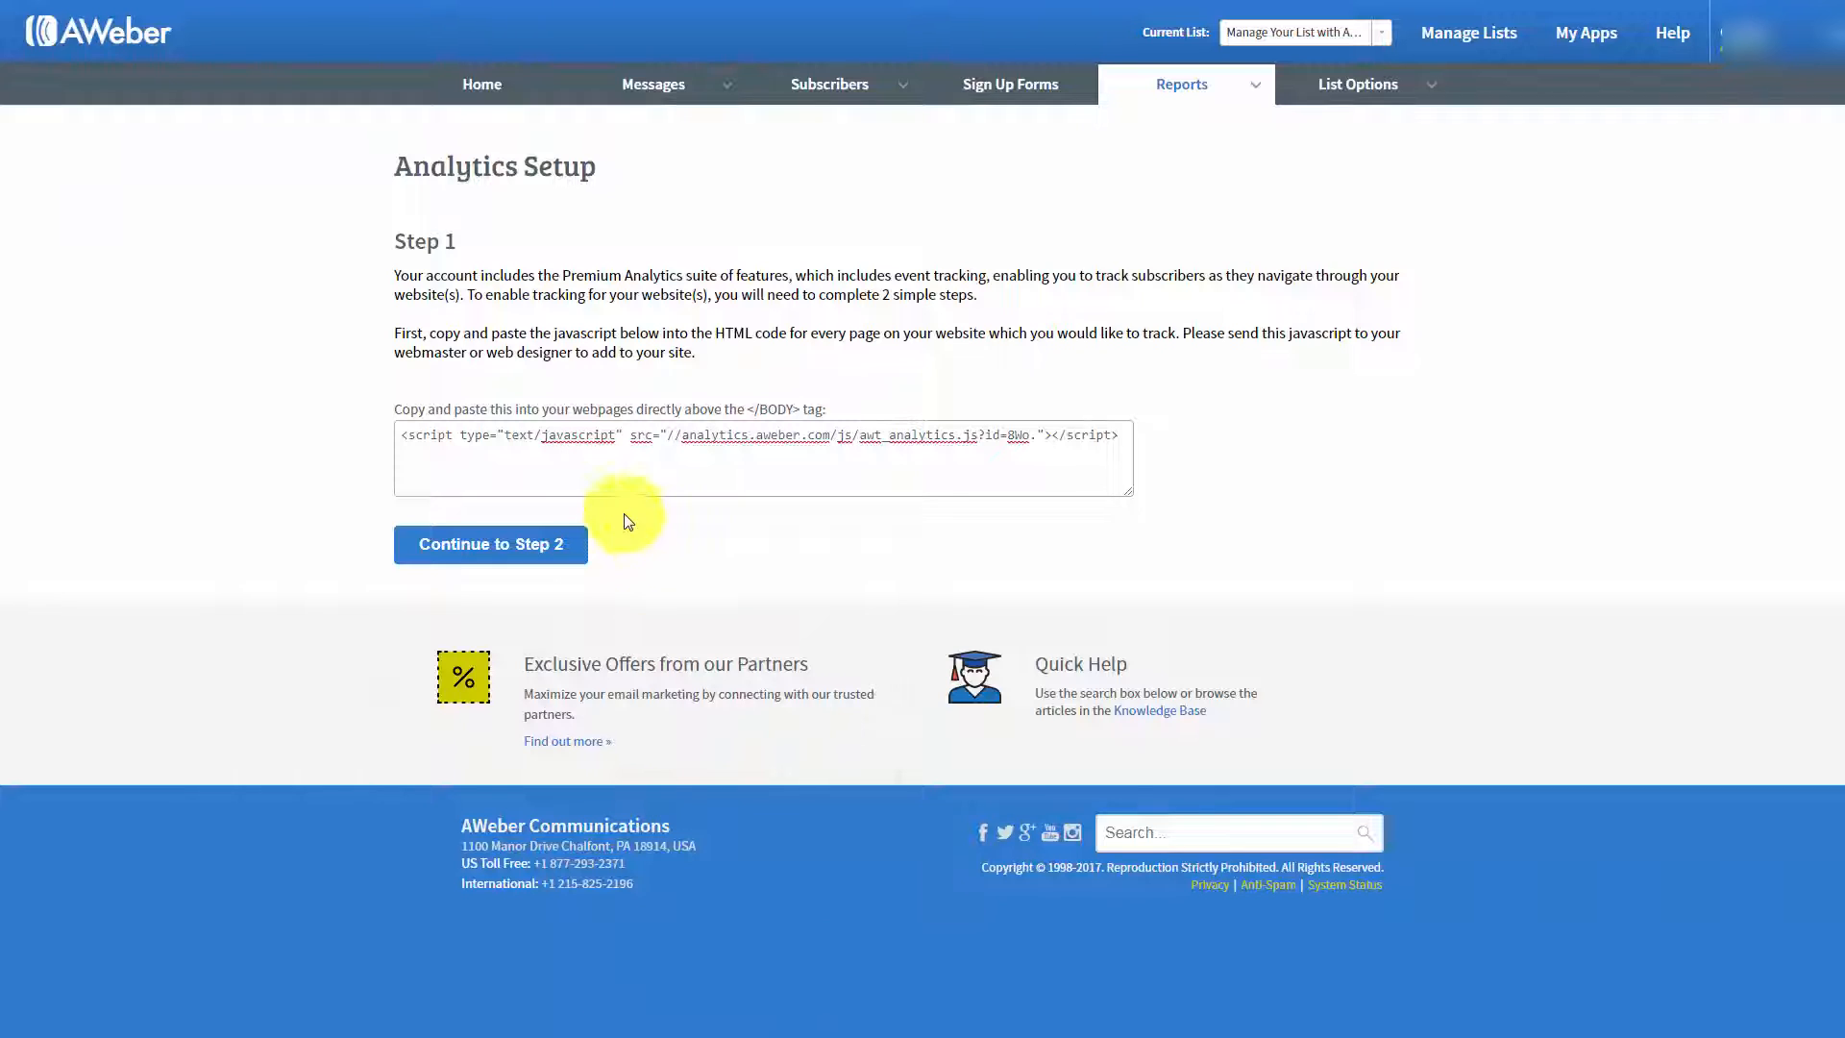
click(507, 558)
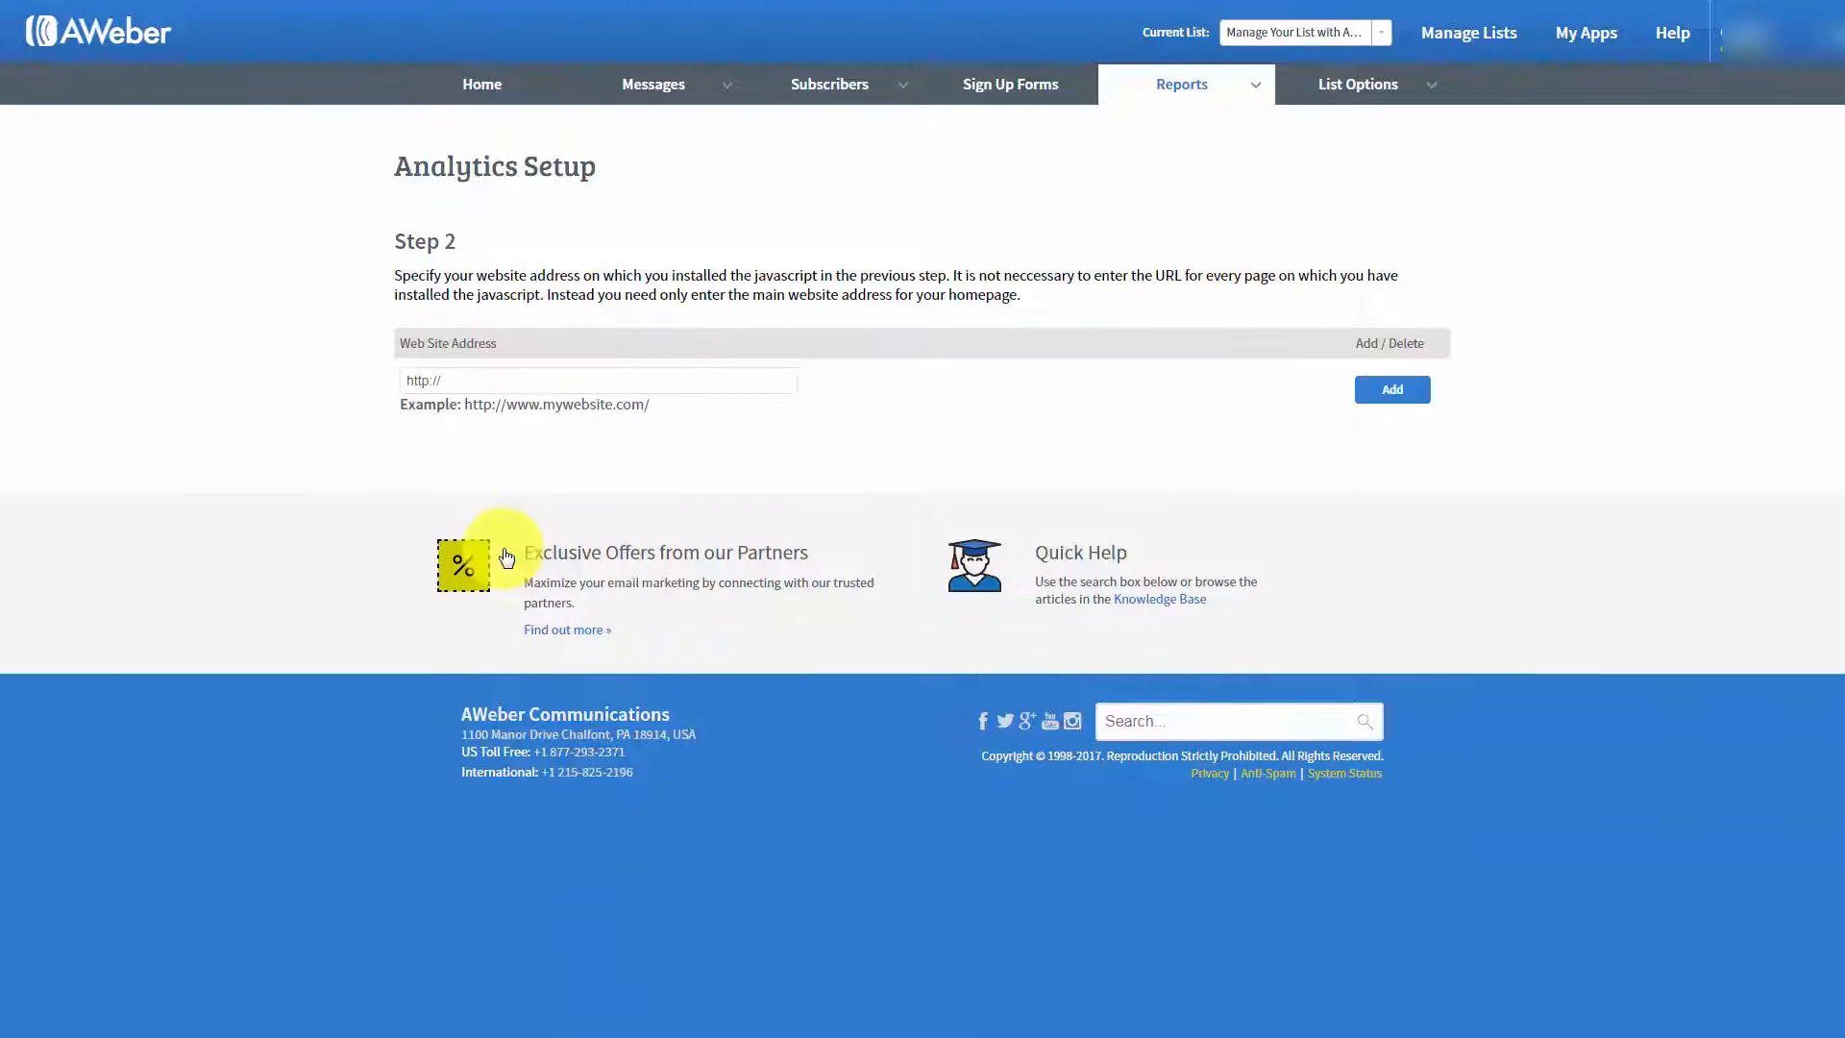
click(408, 384)
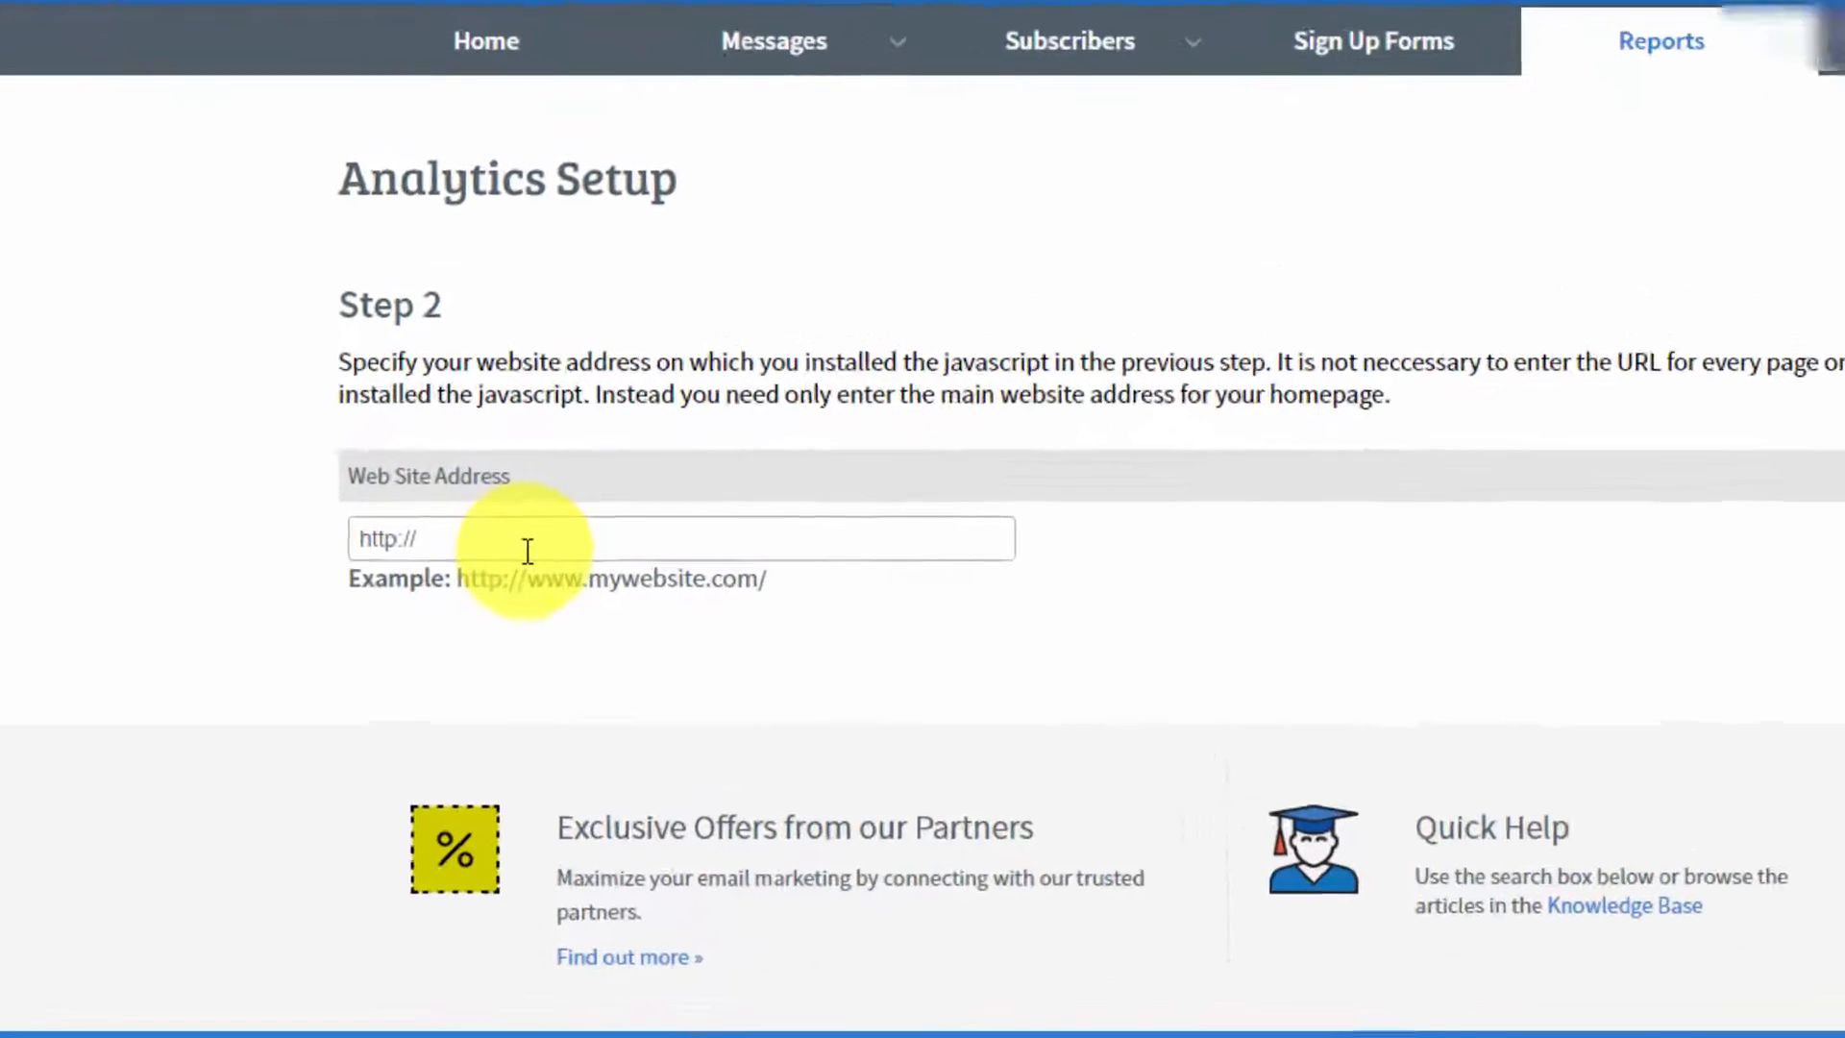
key(ctrl+v)
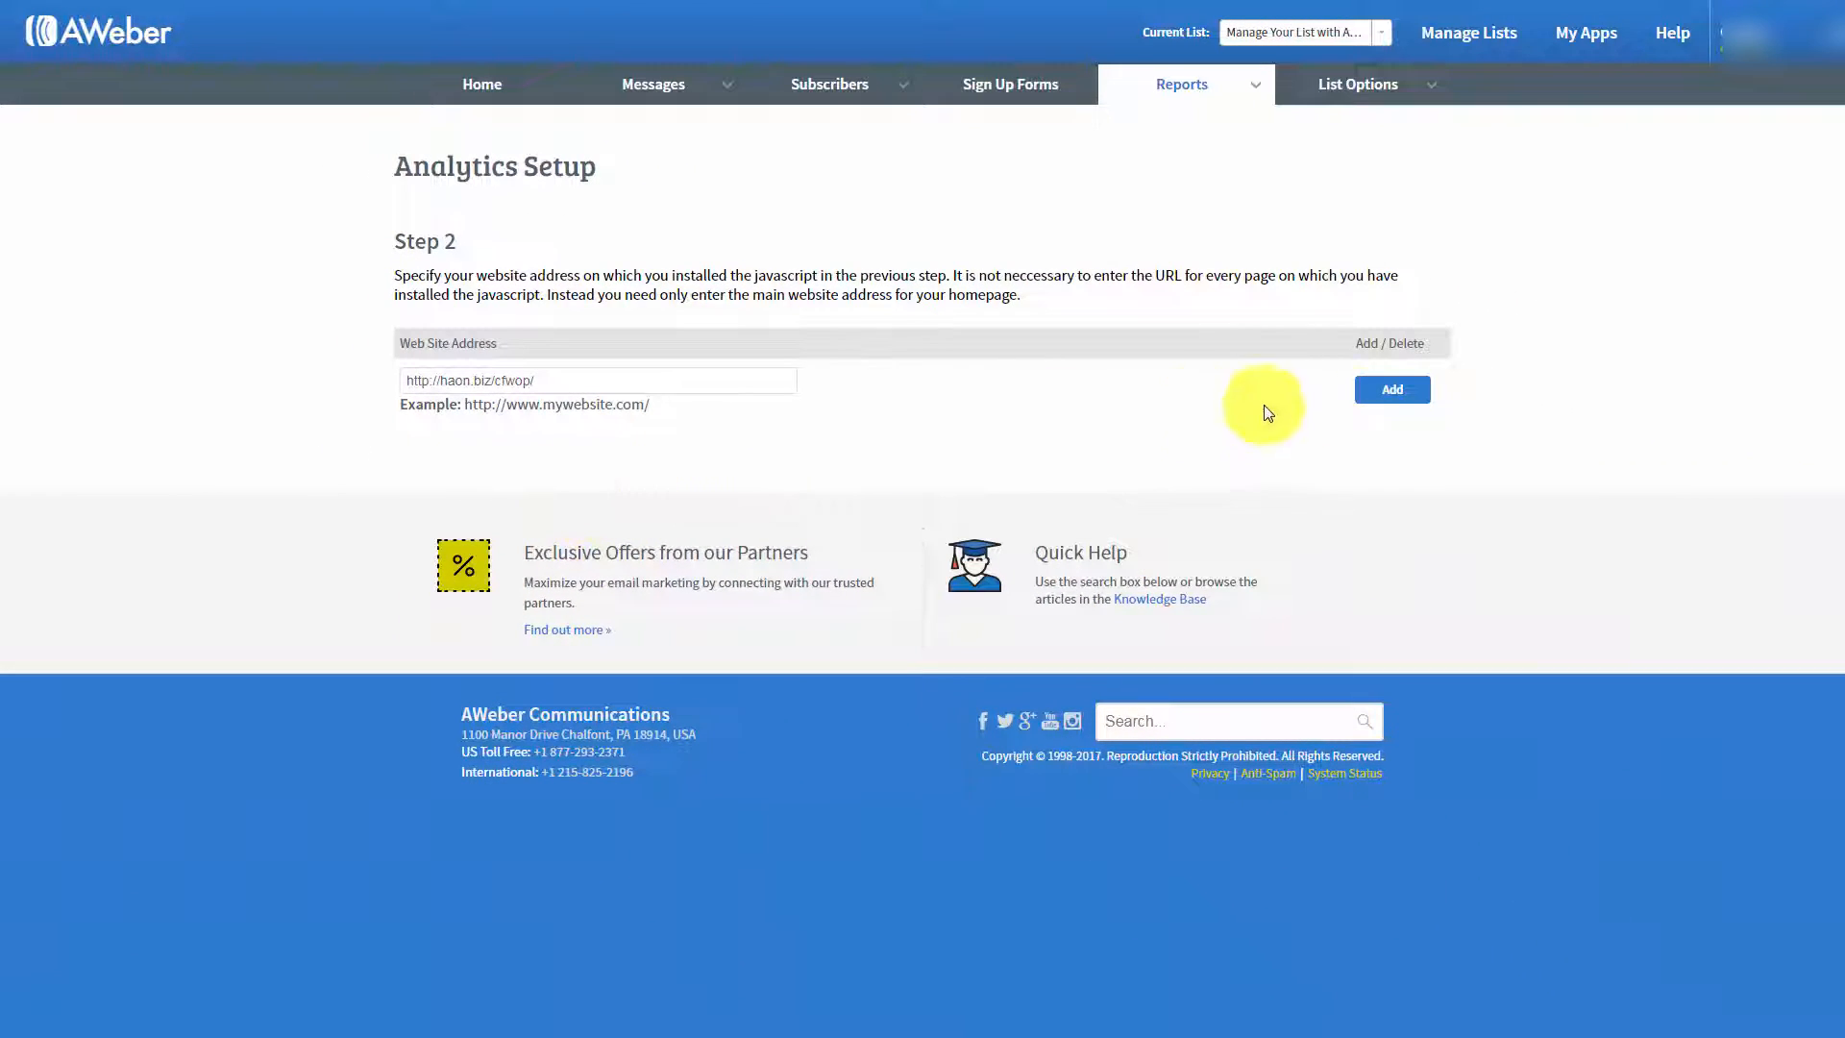
click(1392, 390)
scroll(1388, 413, down, 1)
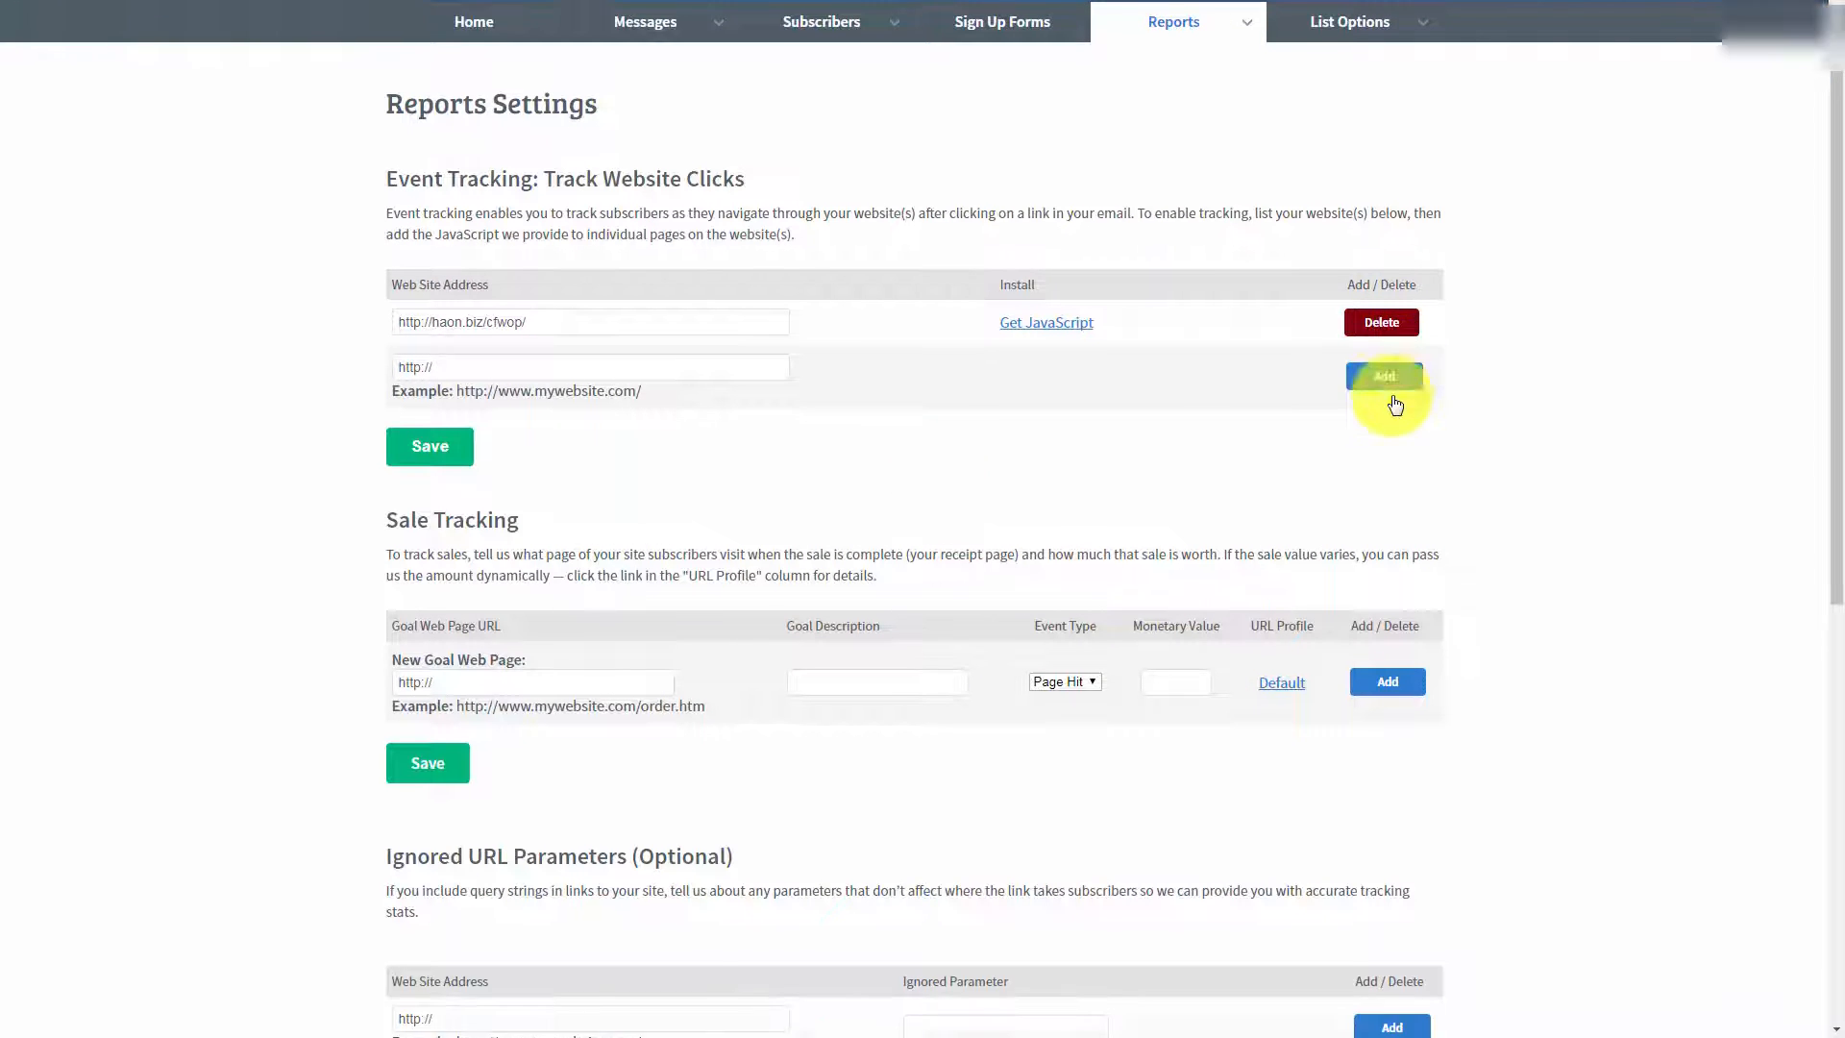
scroll(1384, 407, up, 1)
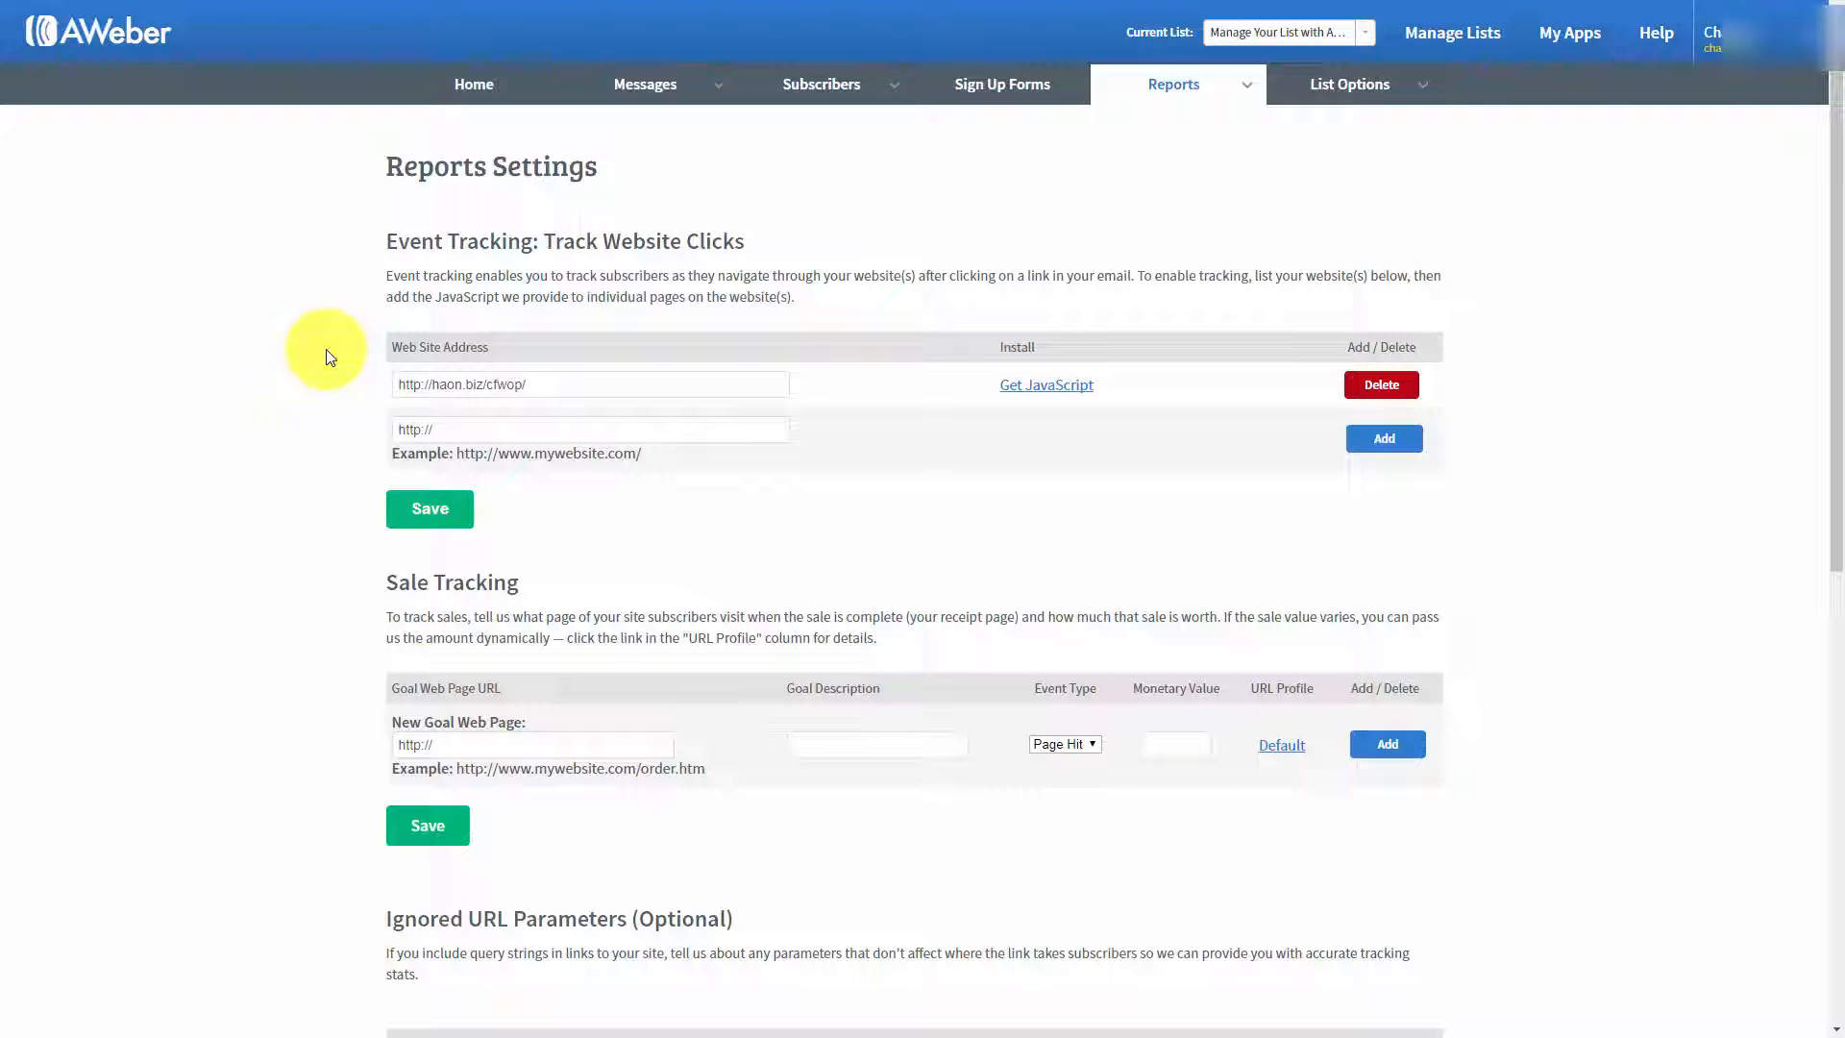
scroll(327, 360, down, 2)
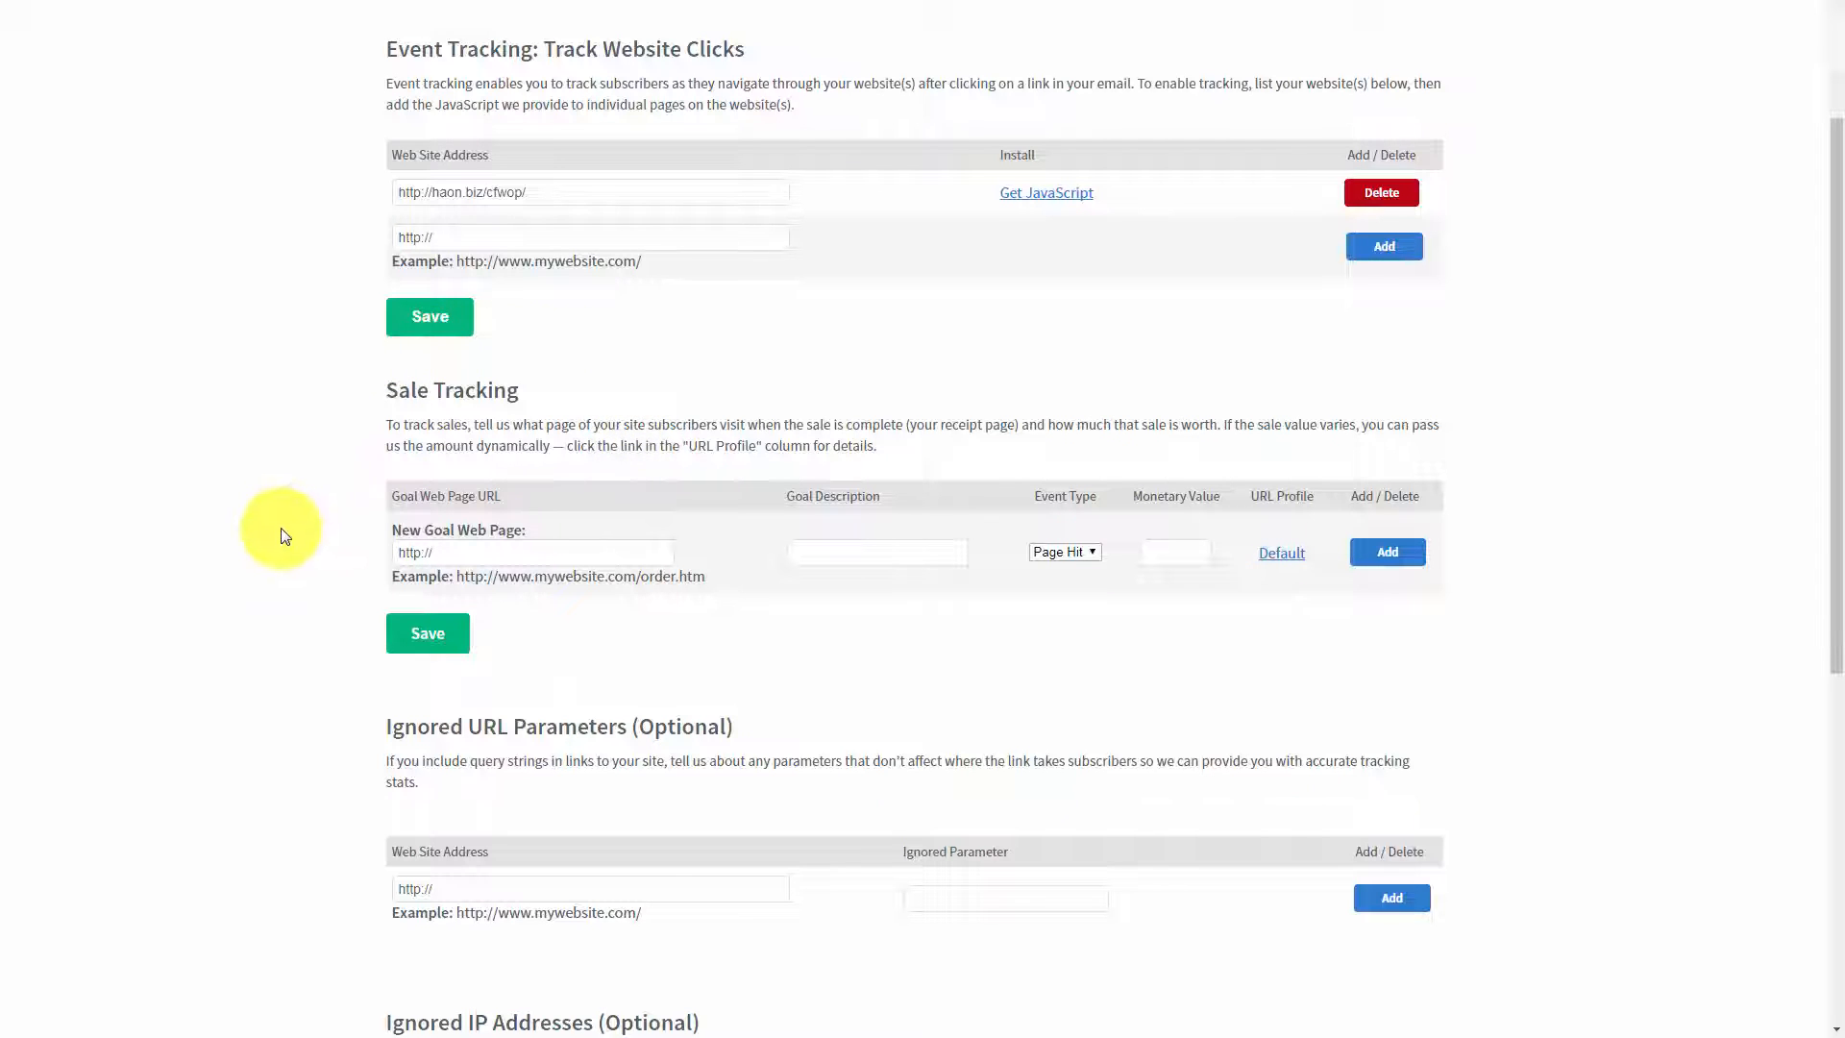
click(447, 552)
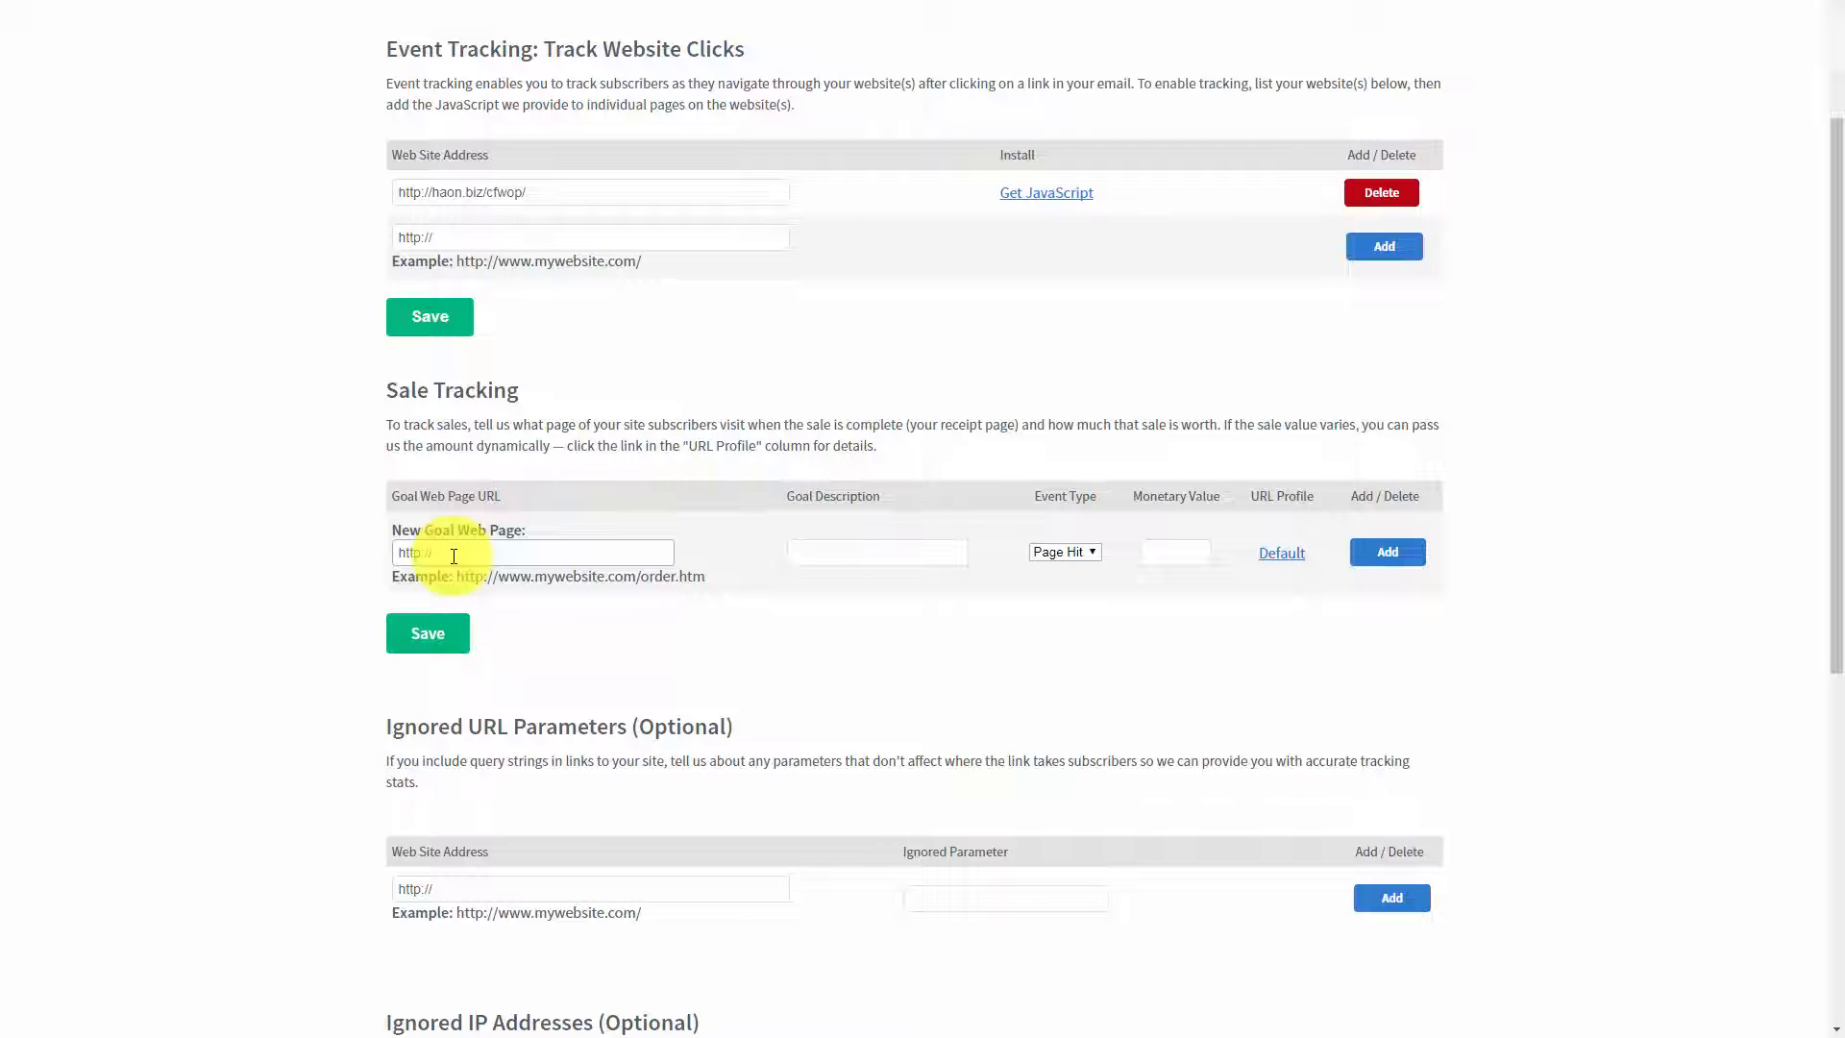
click(805, 556)
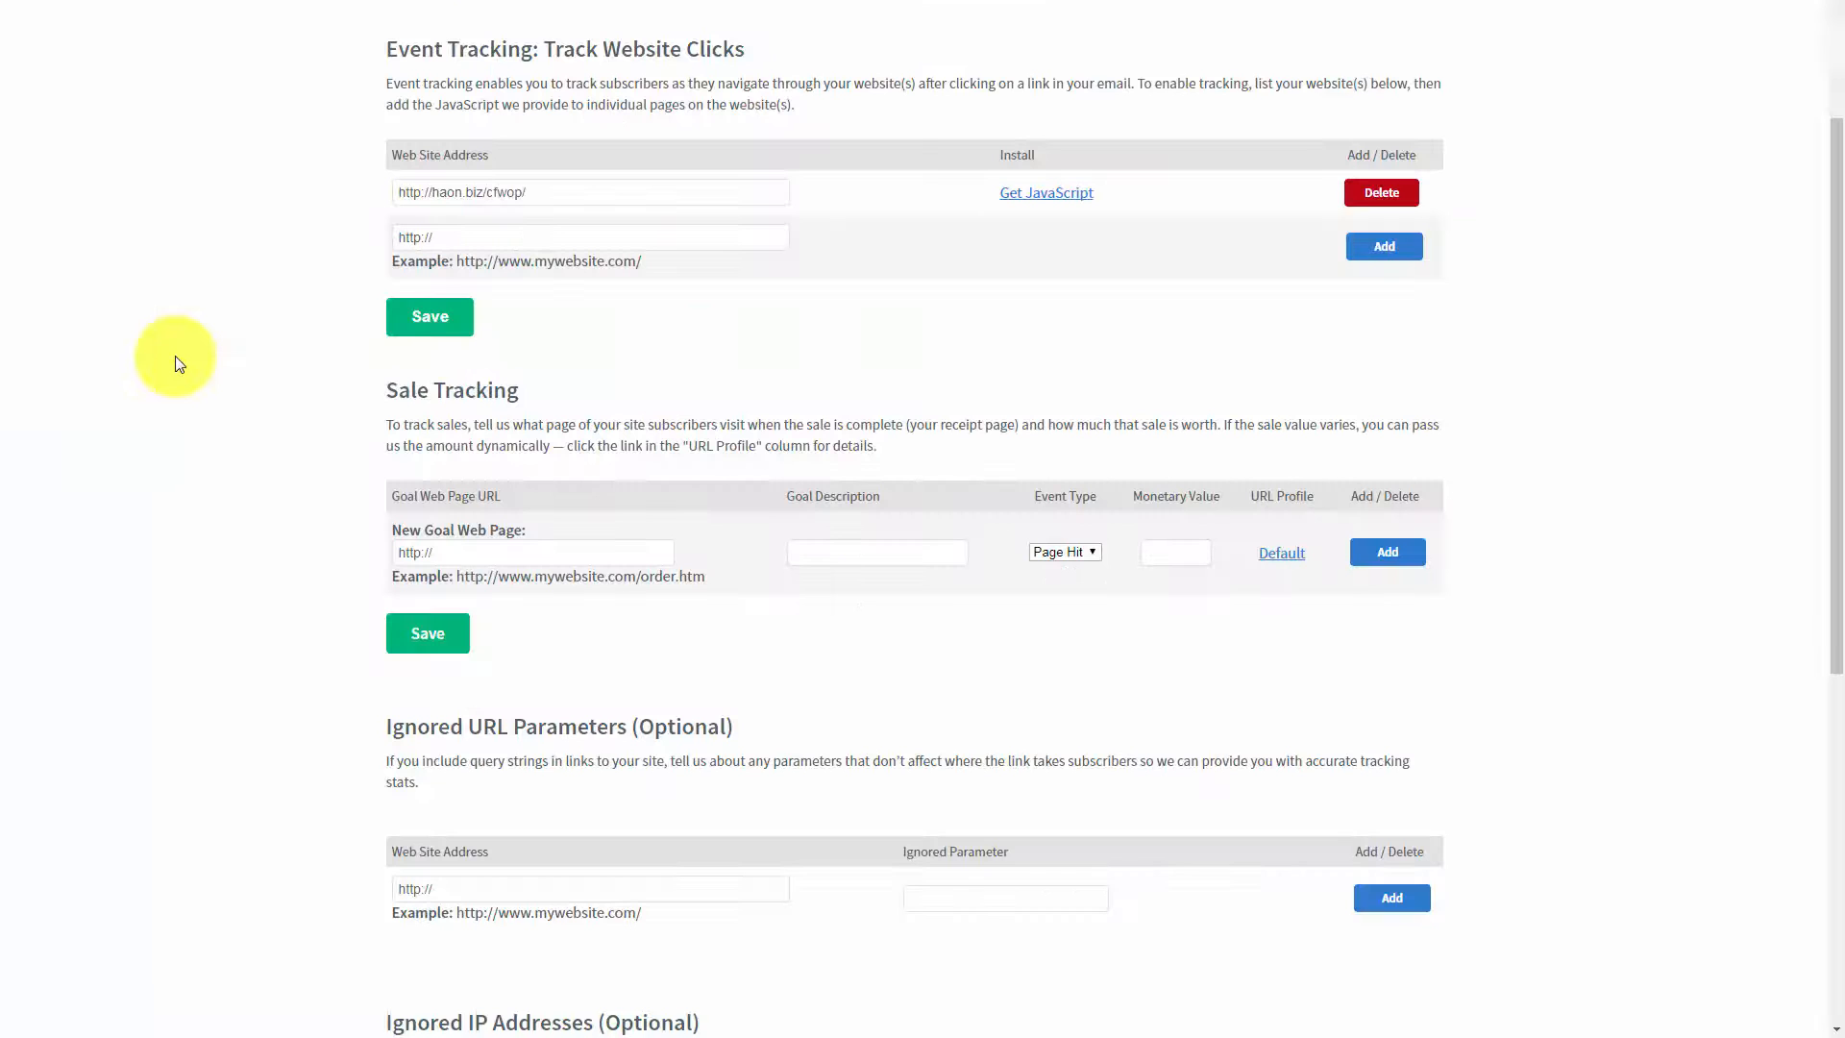
click(478, 548)
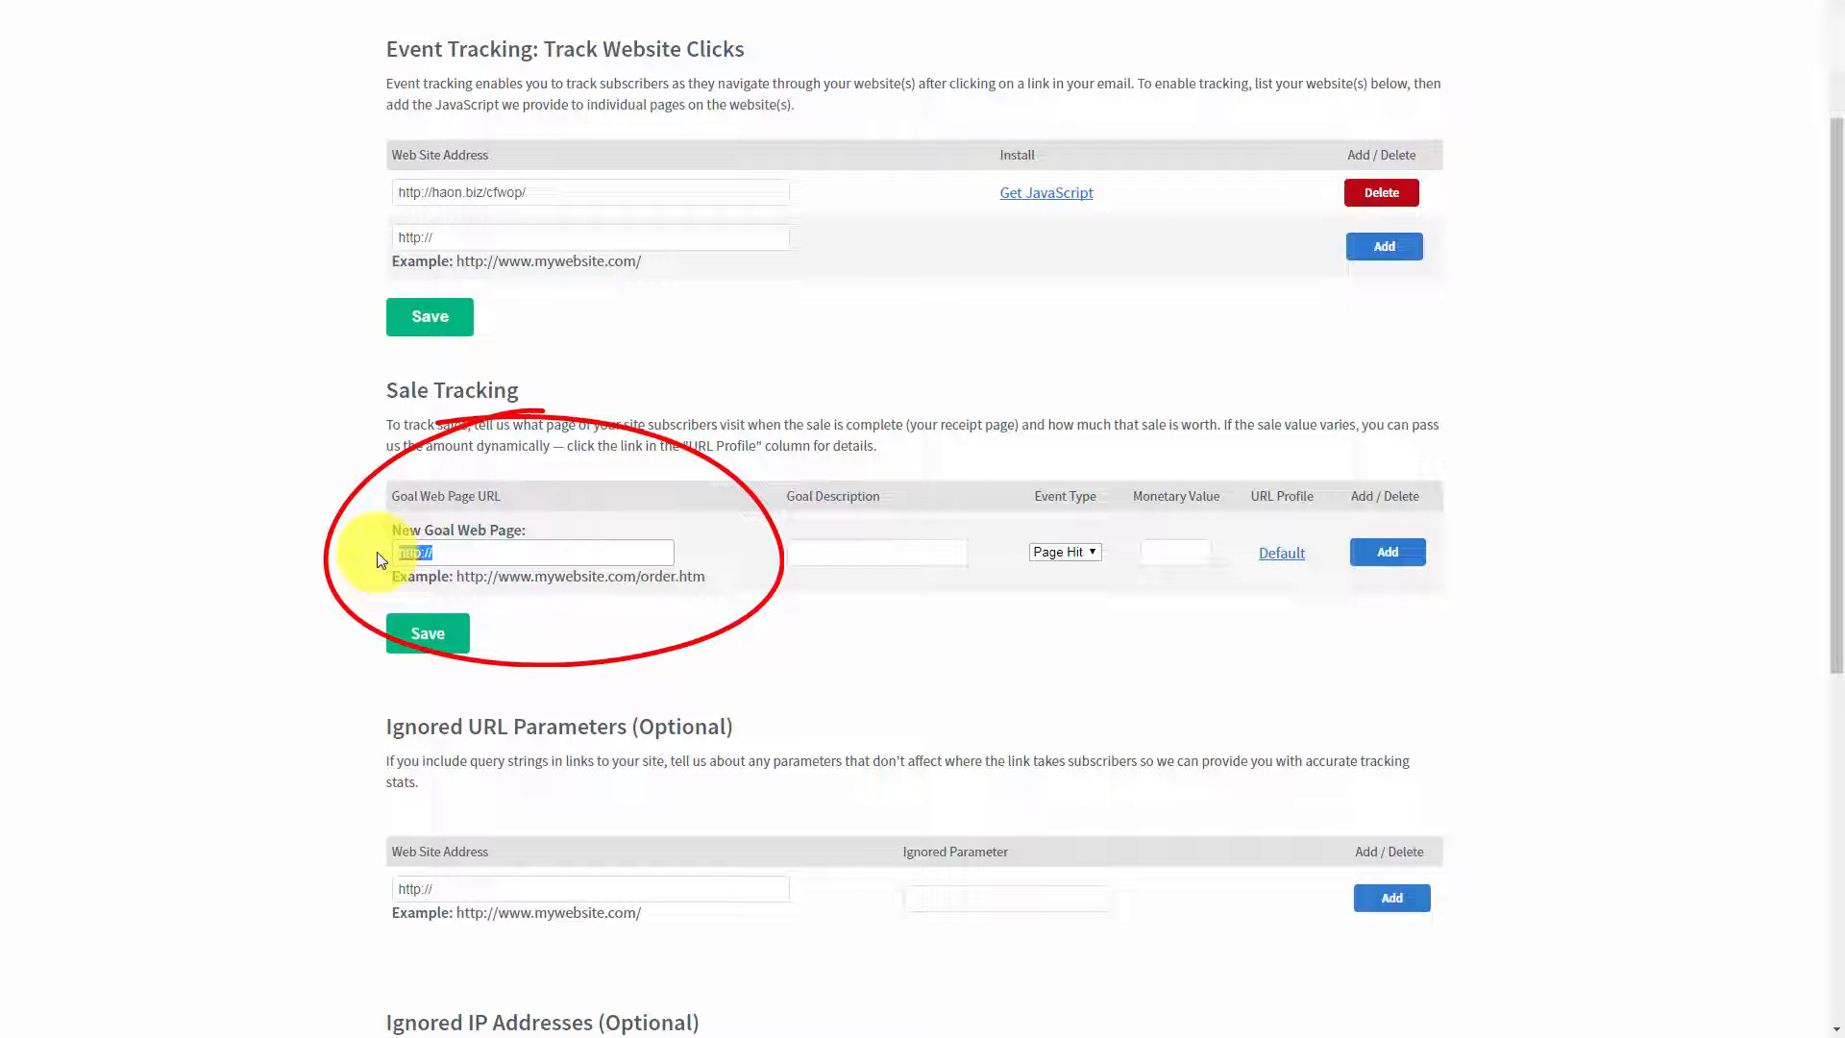
key(ctrl+v)
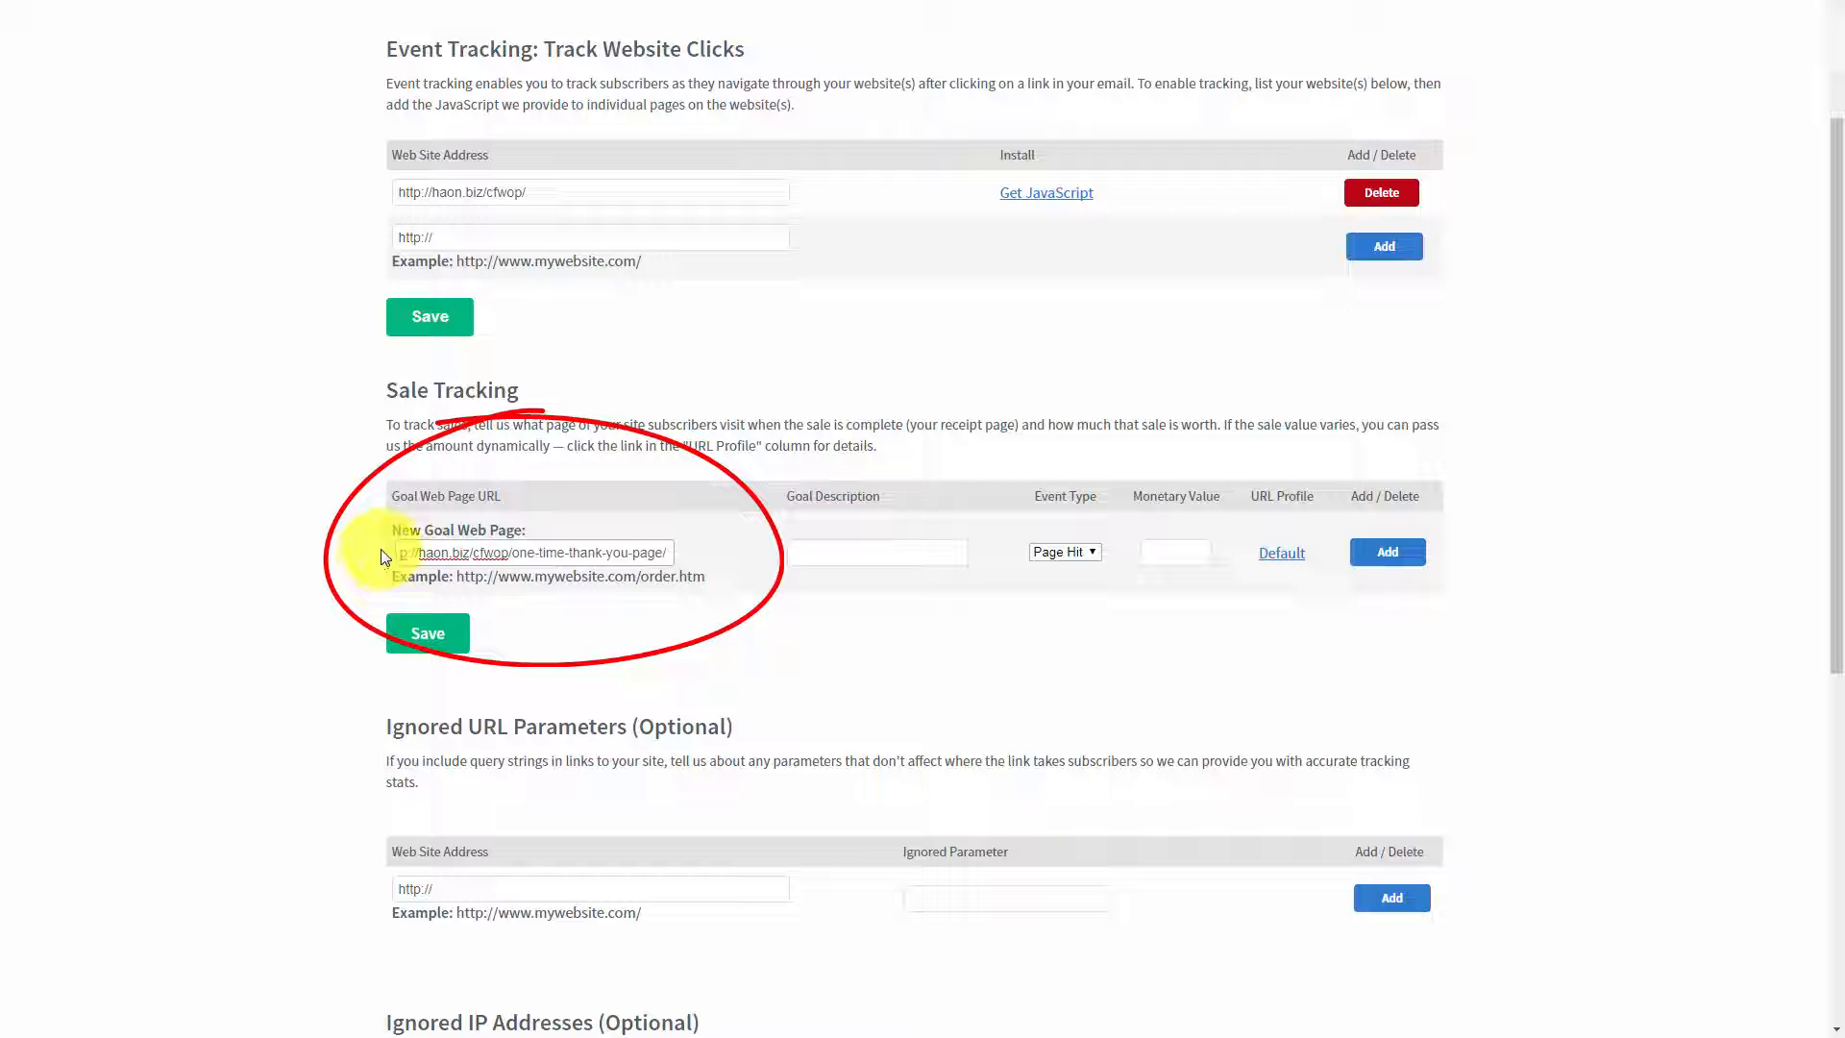
Step: Set the goal description to Sale and choose Sale as the event type
click(836, 550)
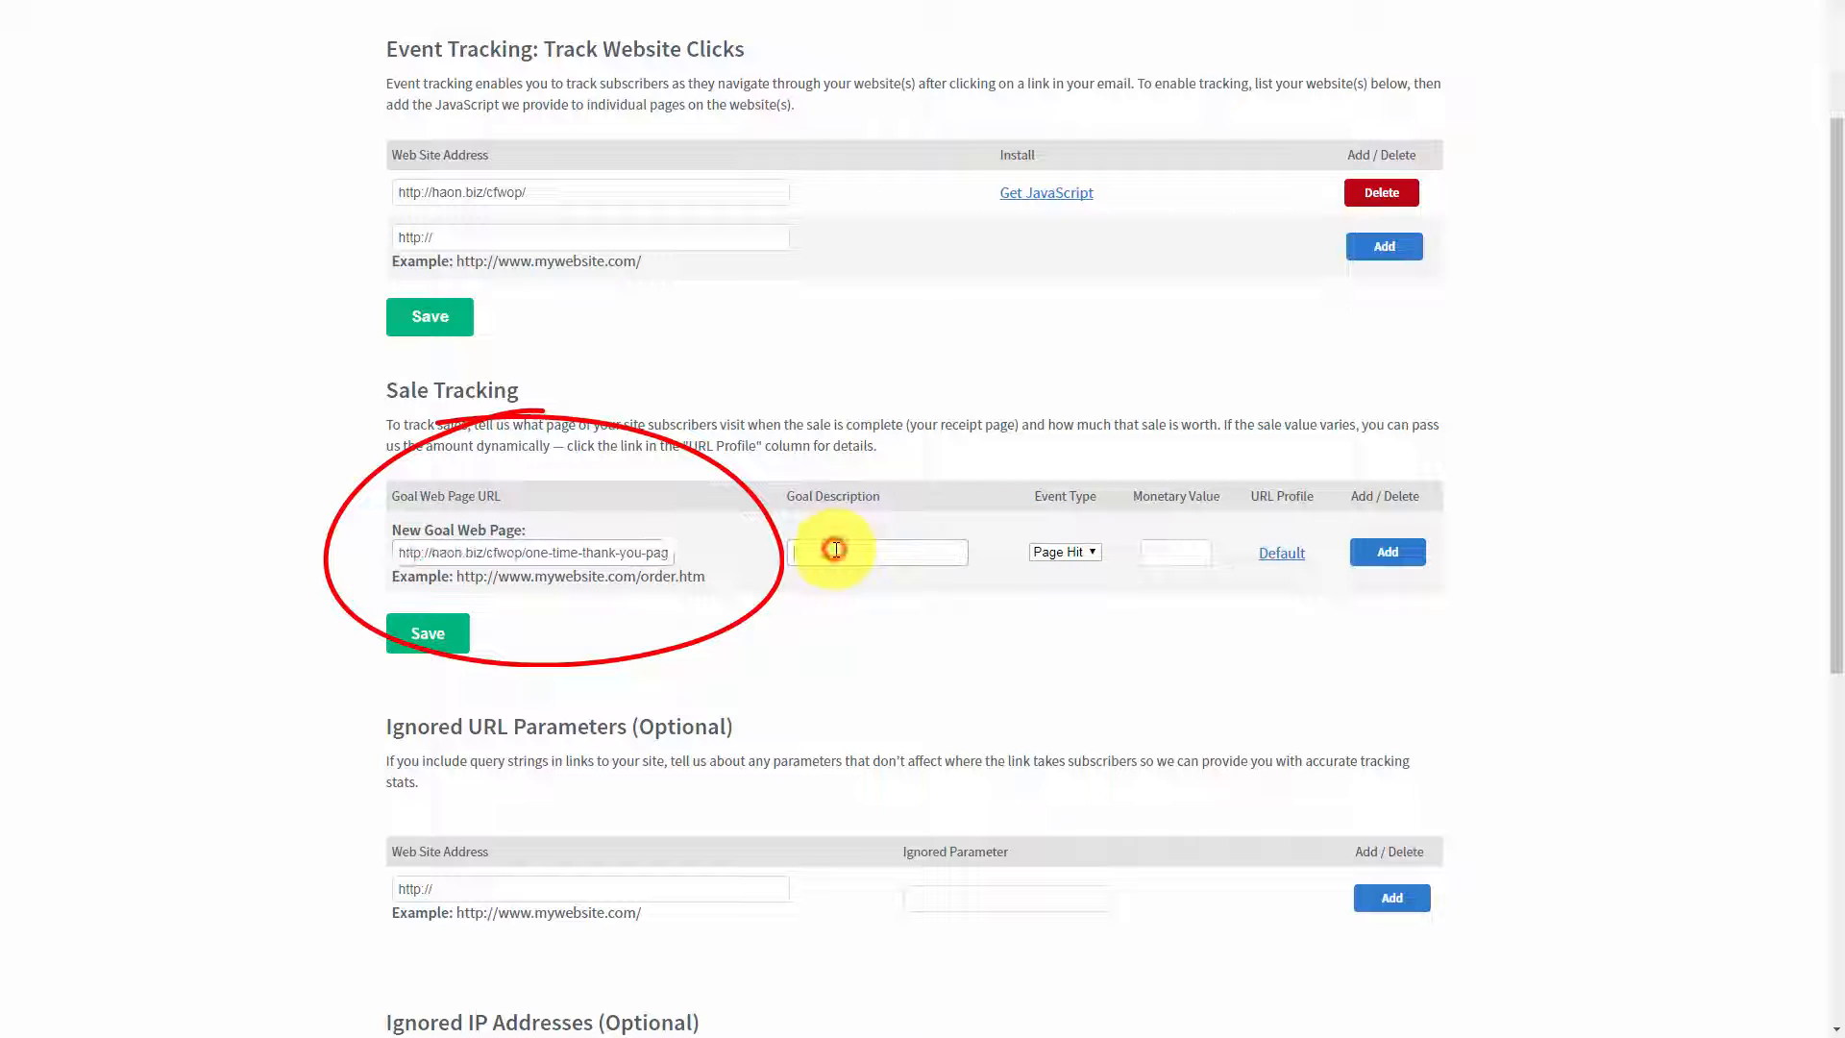
text(Sale)
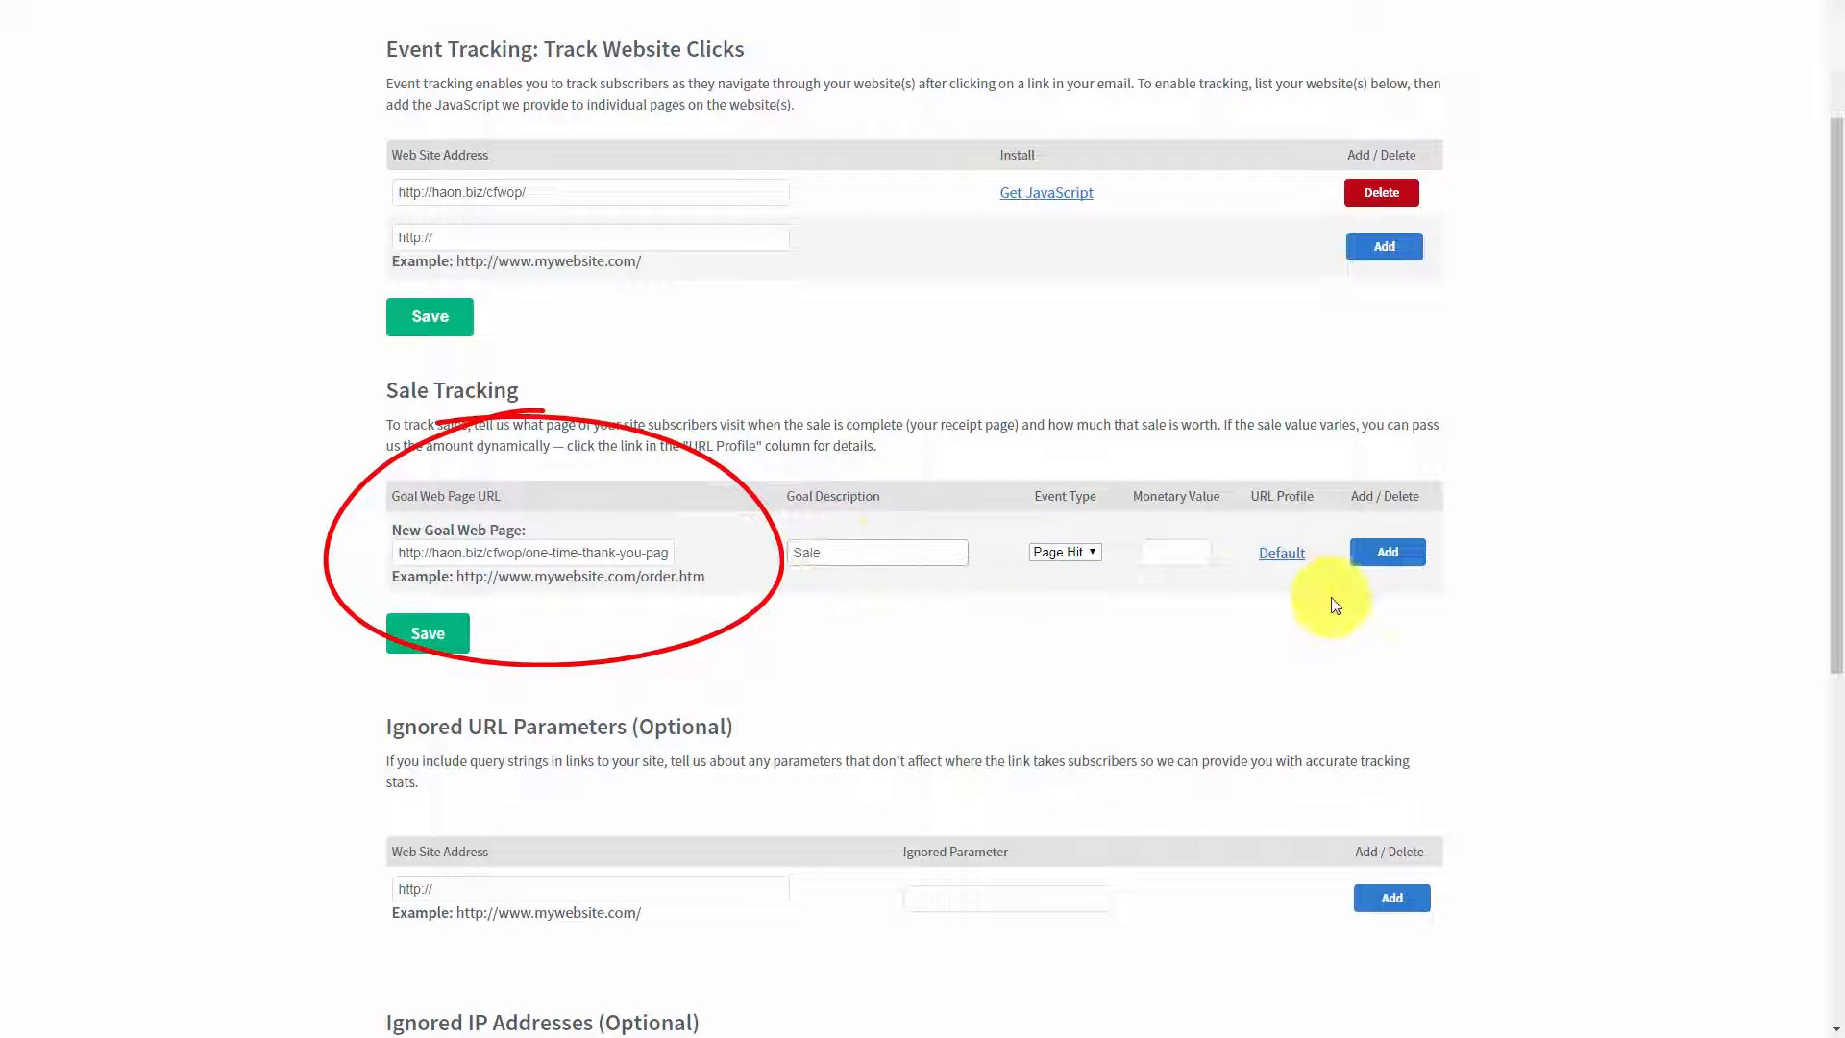
click(1090, 551)
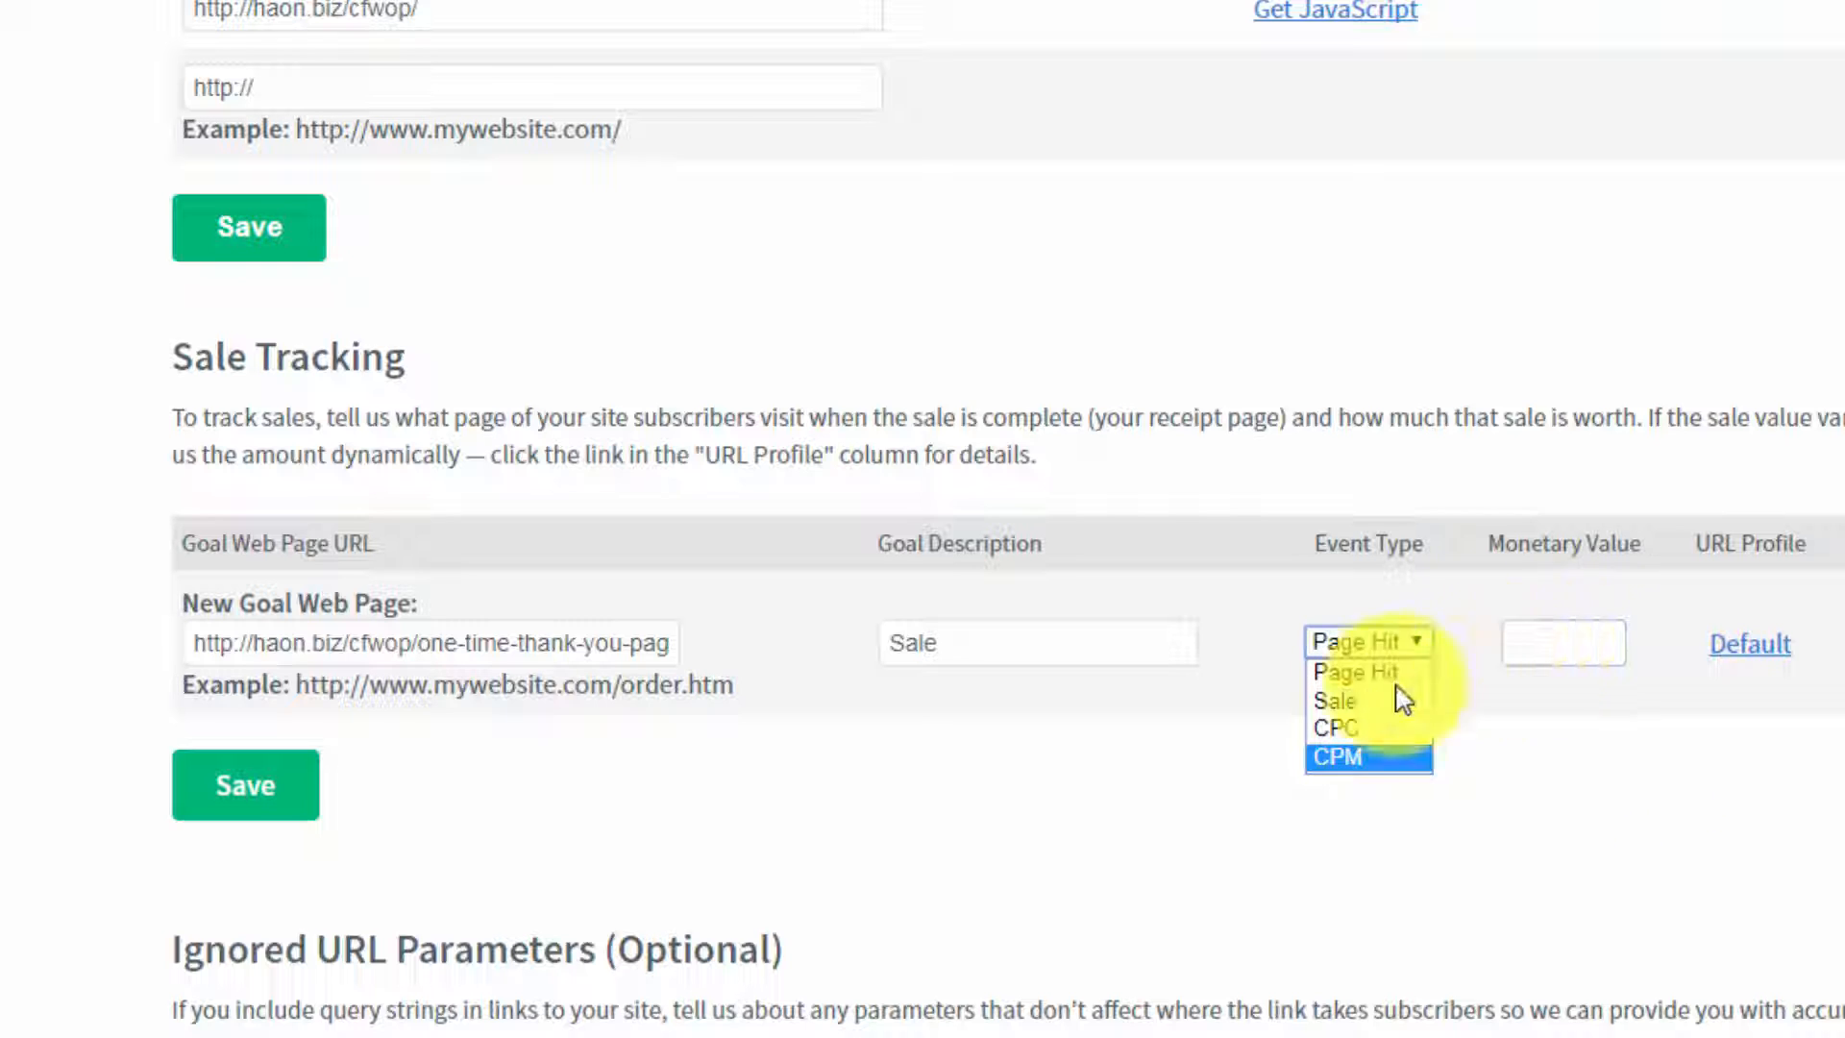
click(1353, 700)
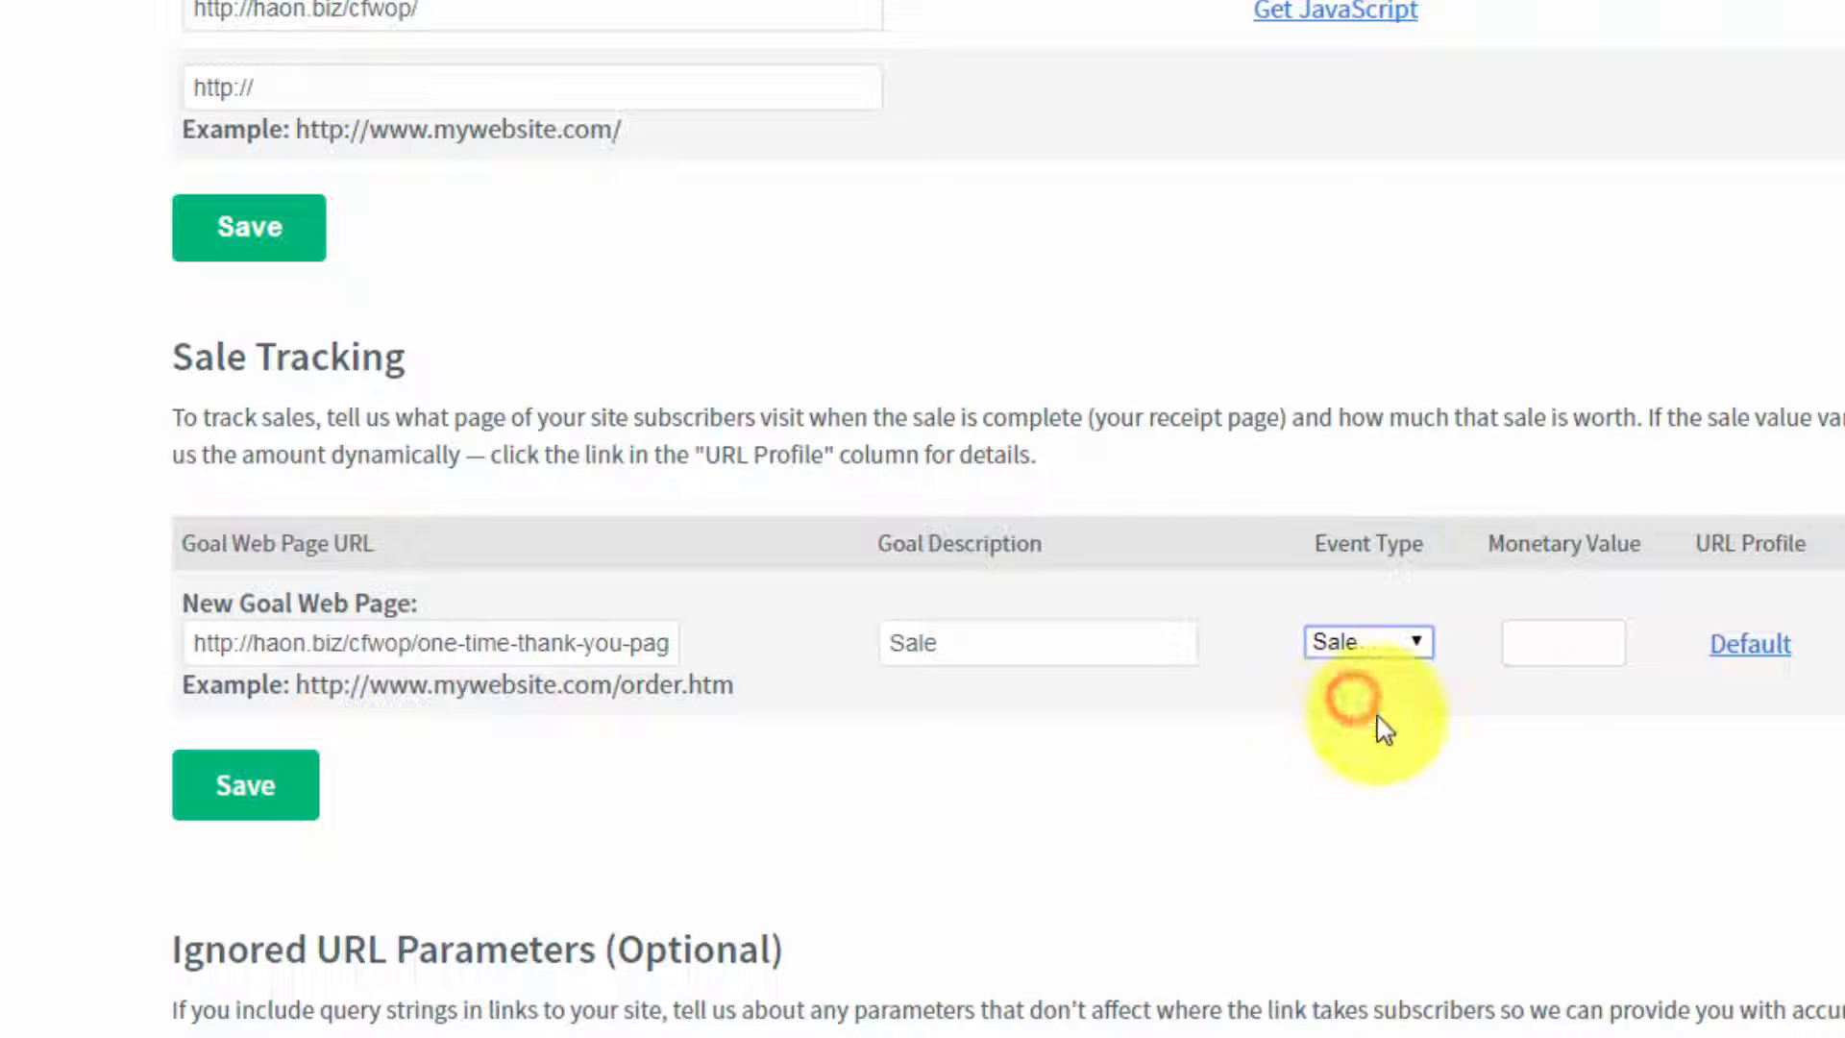
Step: Set the monetary value to 17.00 and add the sale tracking goal
click(1550, 636)
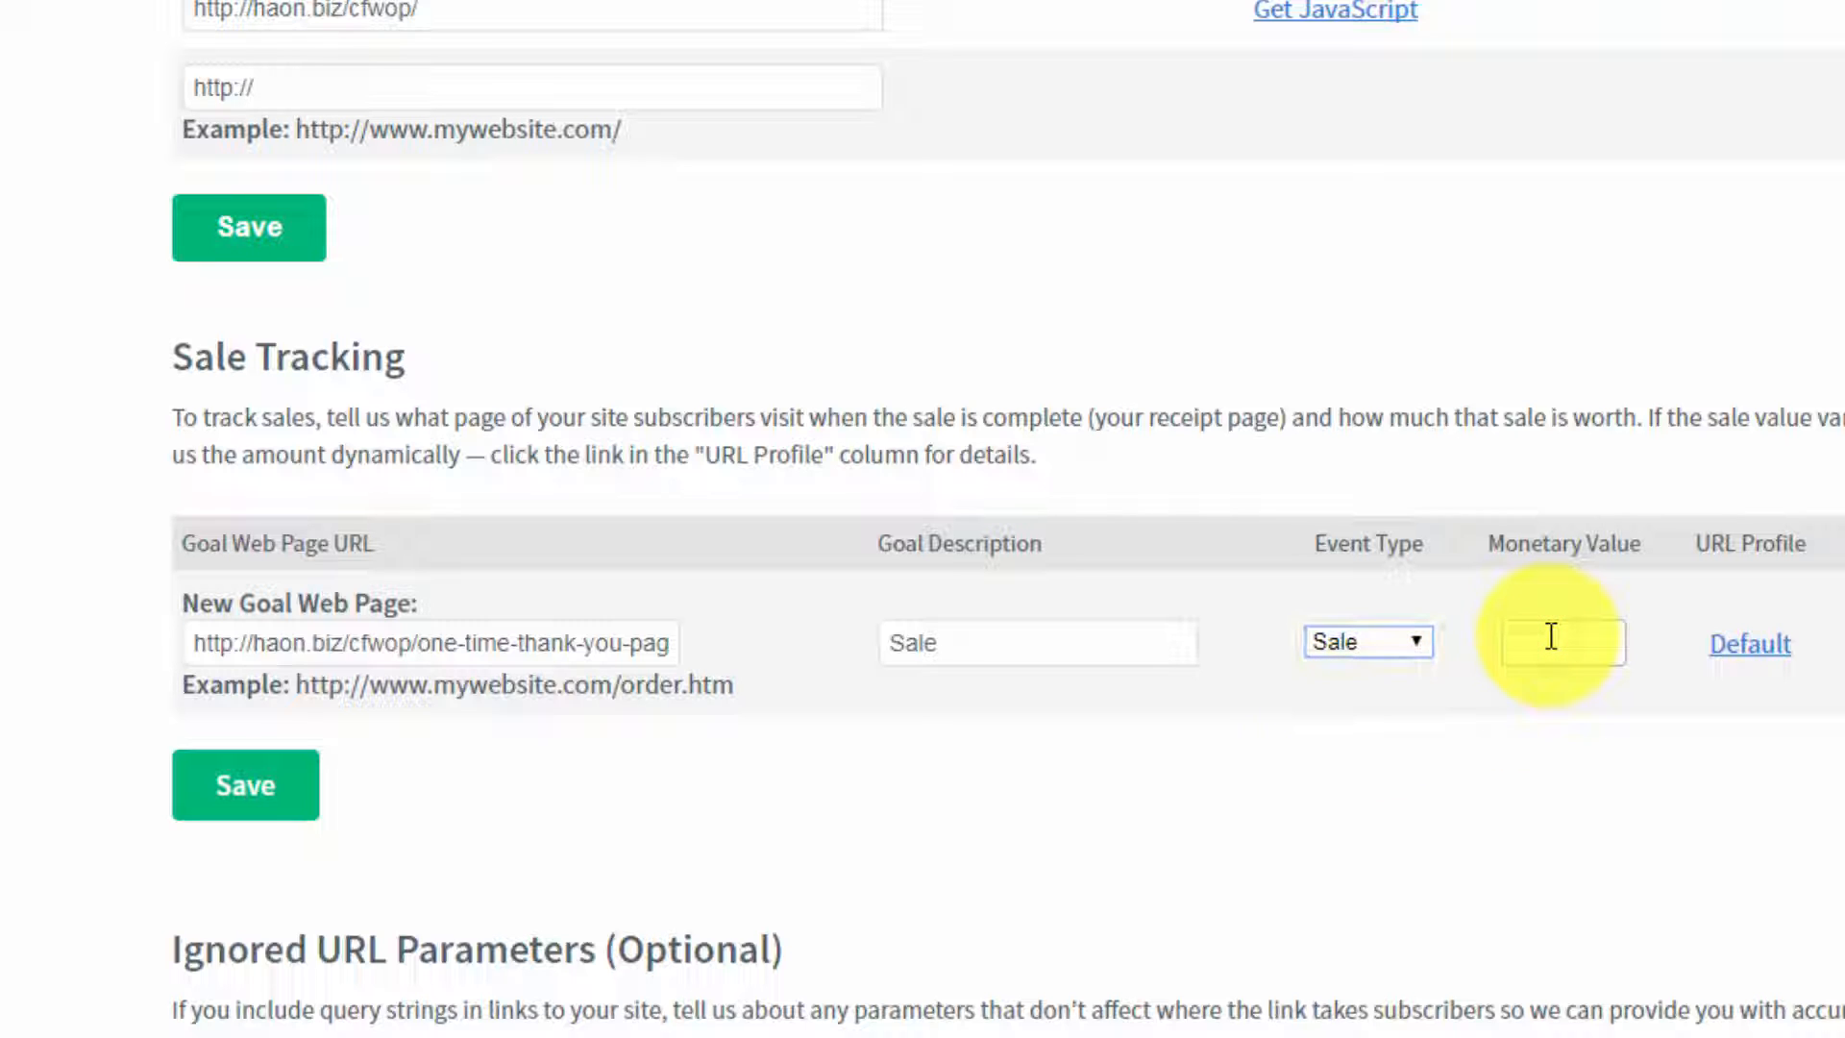
text(7)
text(.0)
text(0)
text(1)
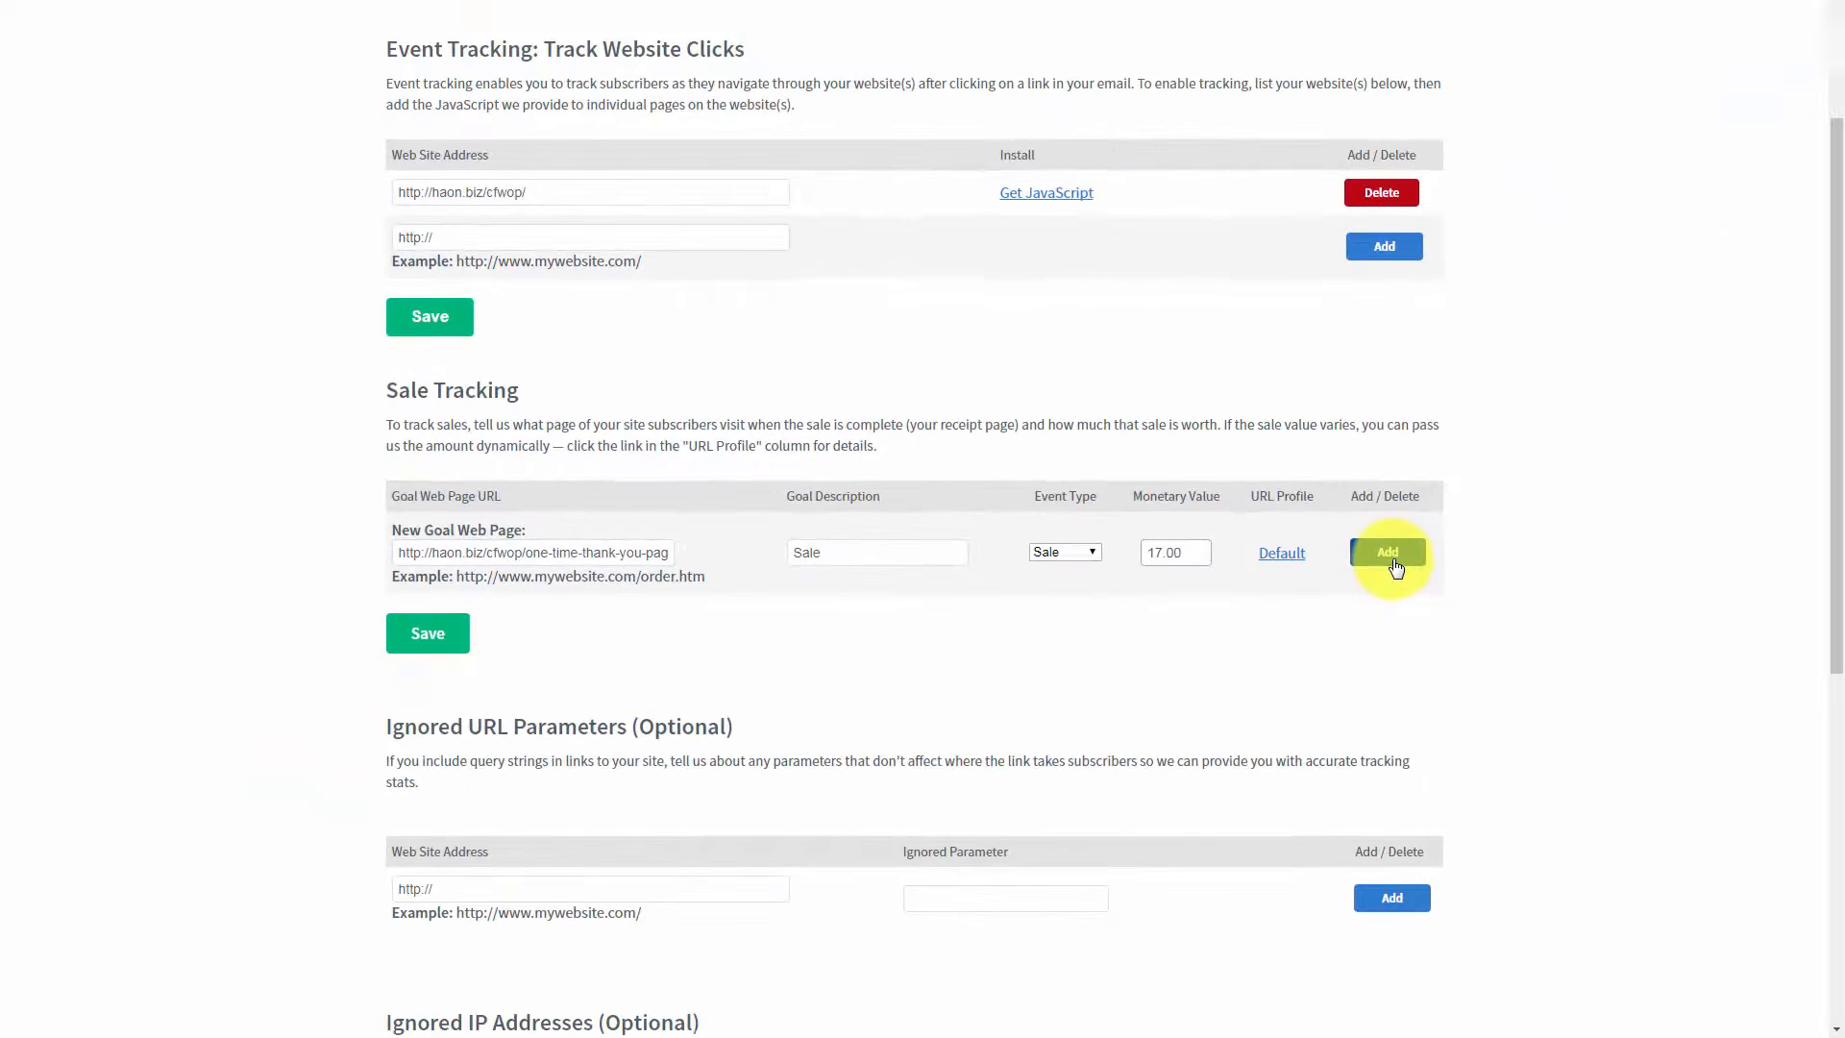
click(1389, 554)
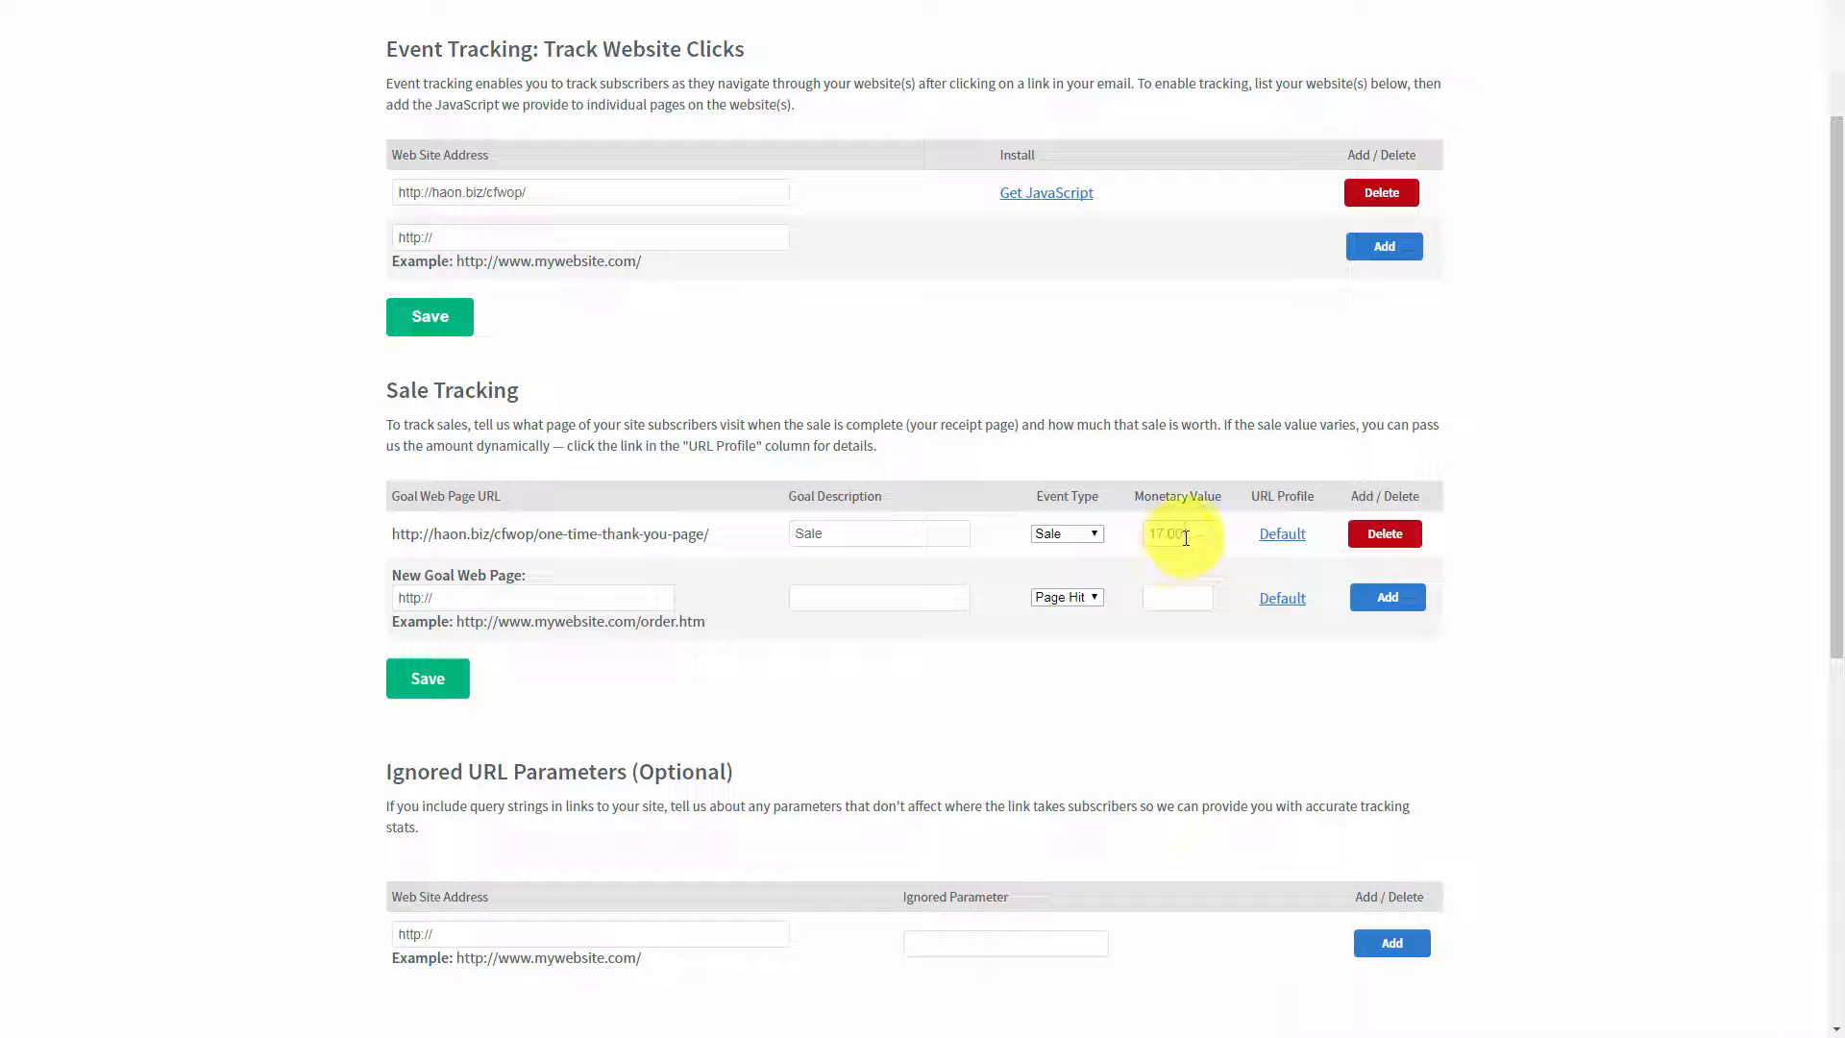
Step: Add your own IP address to the Ignored IP Addresses list
scroll(650, 528, down, 5)
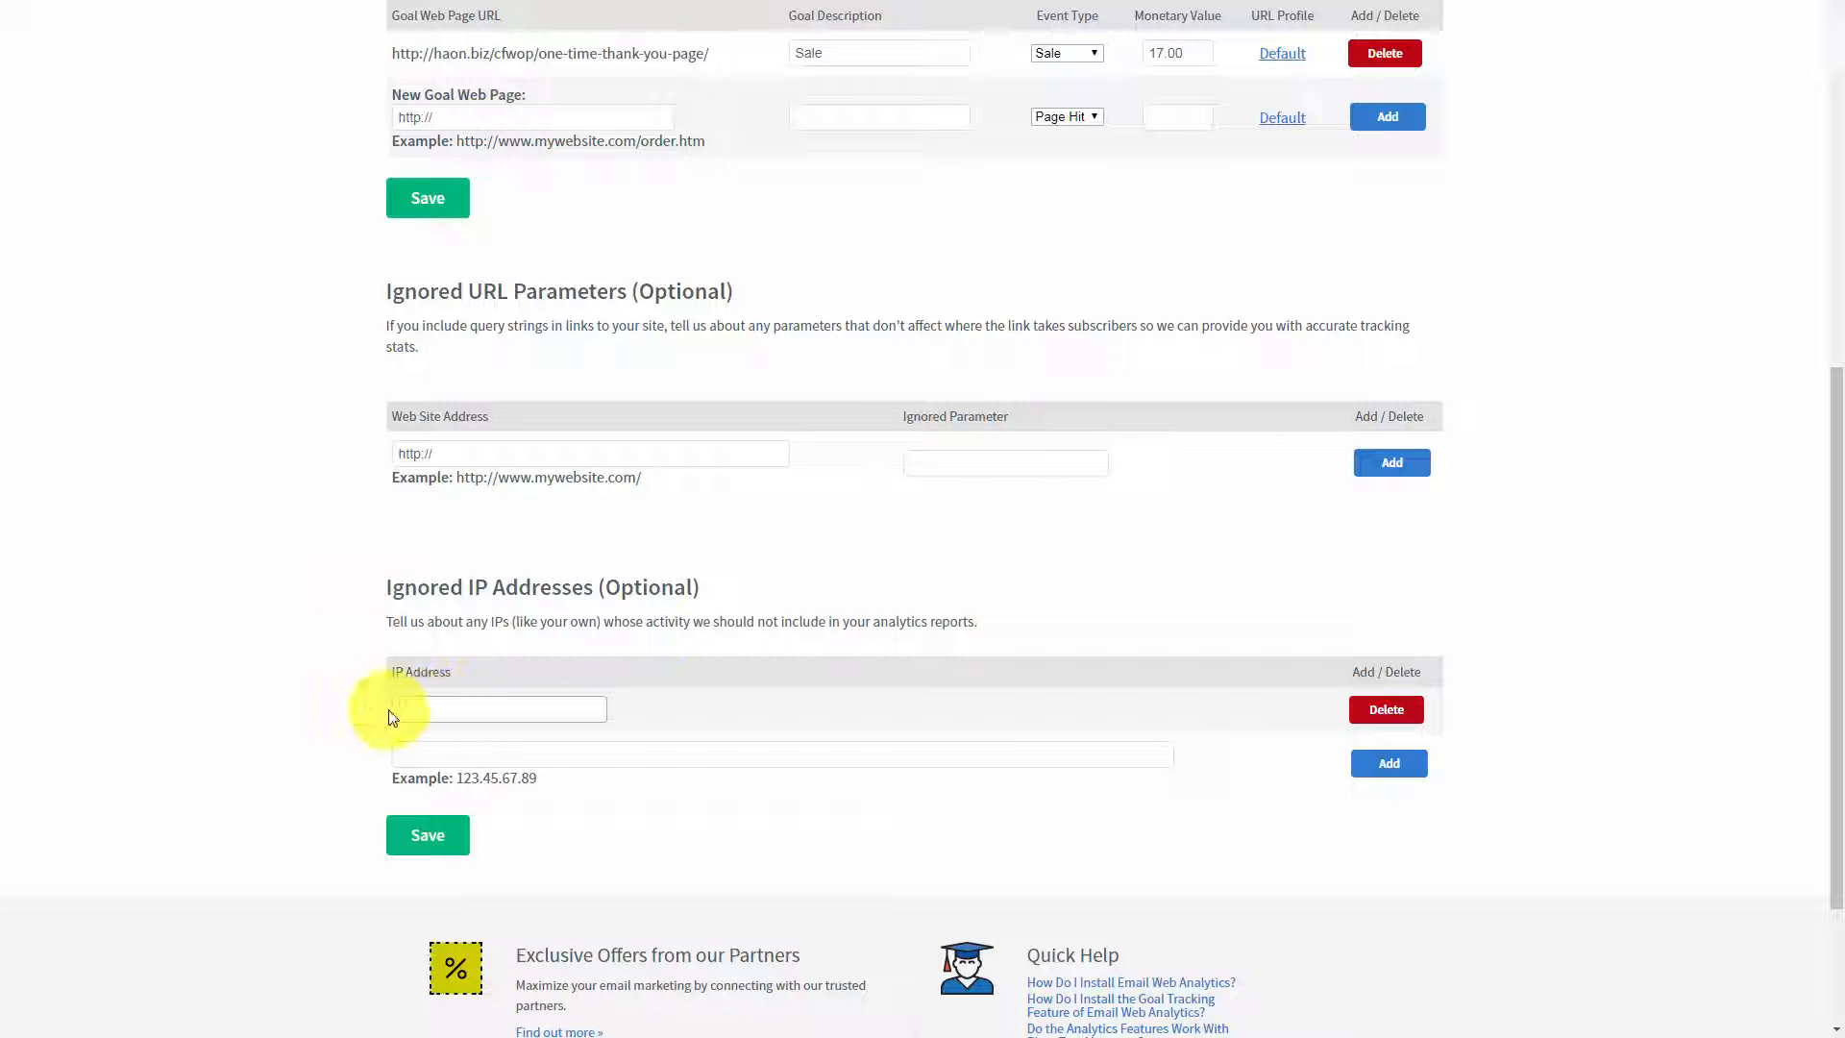
click(461, 710)
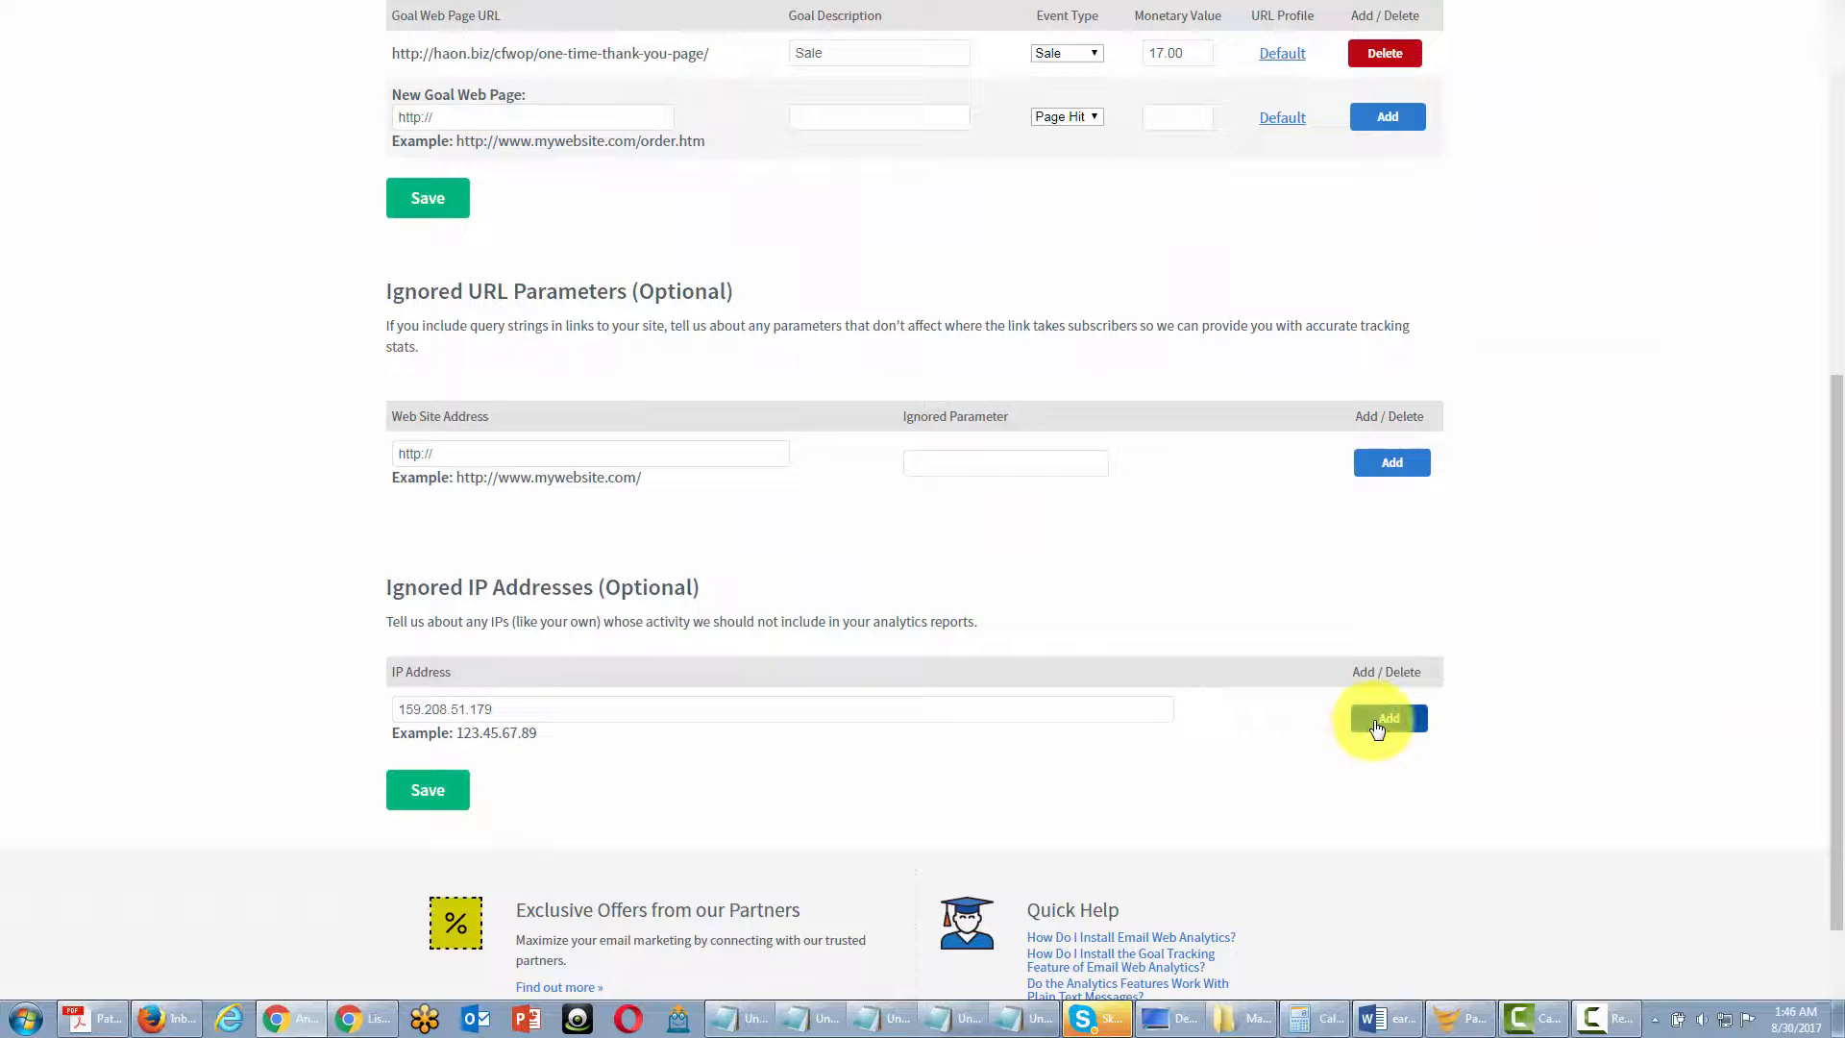
click(1376, 722)
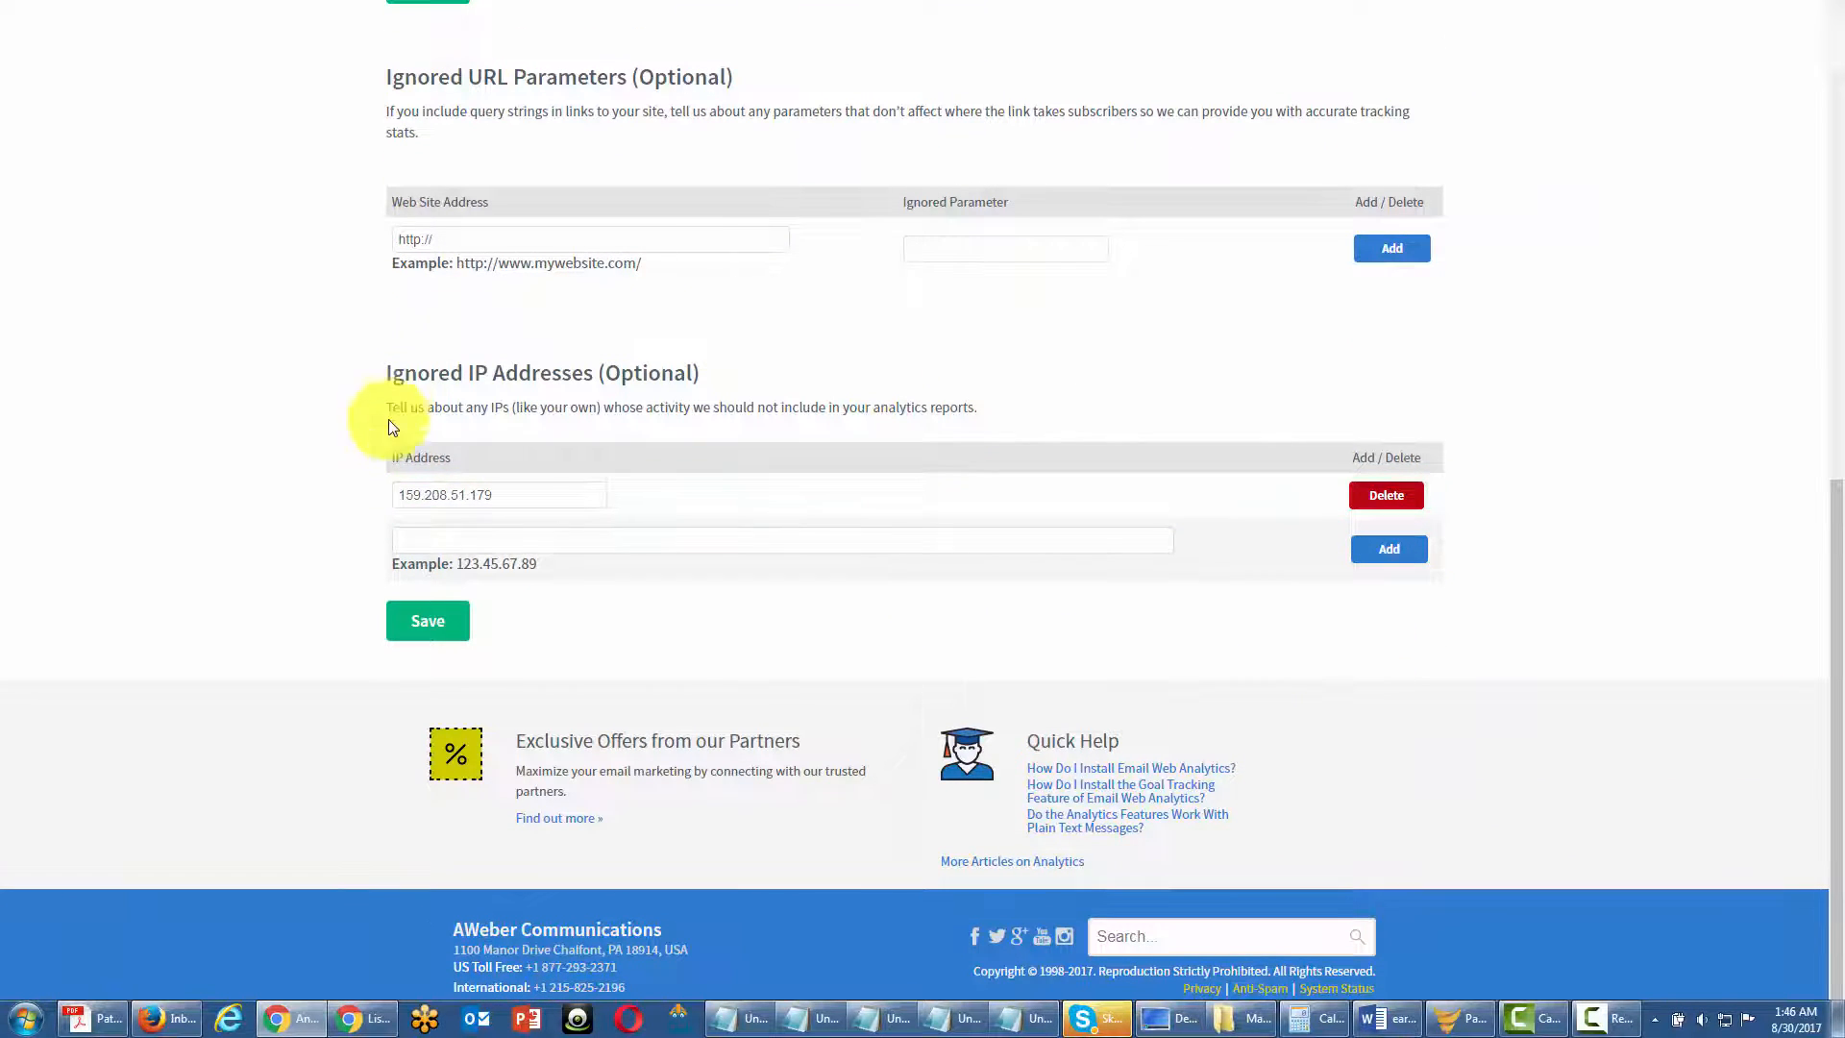
click(434, 537)
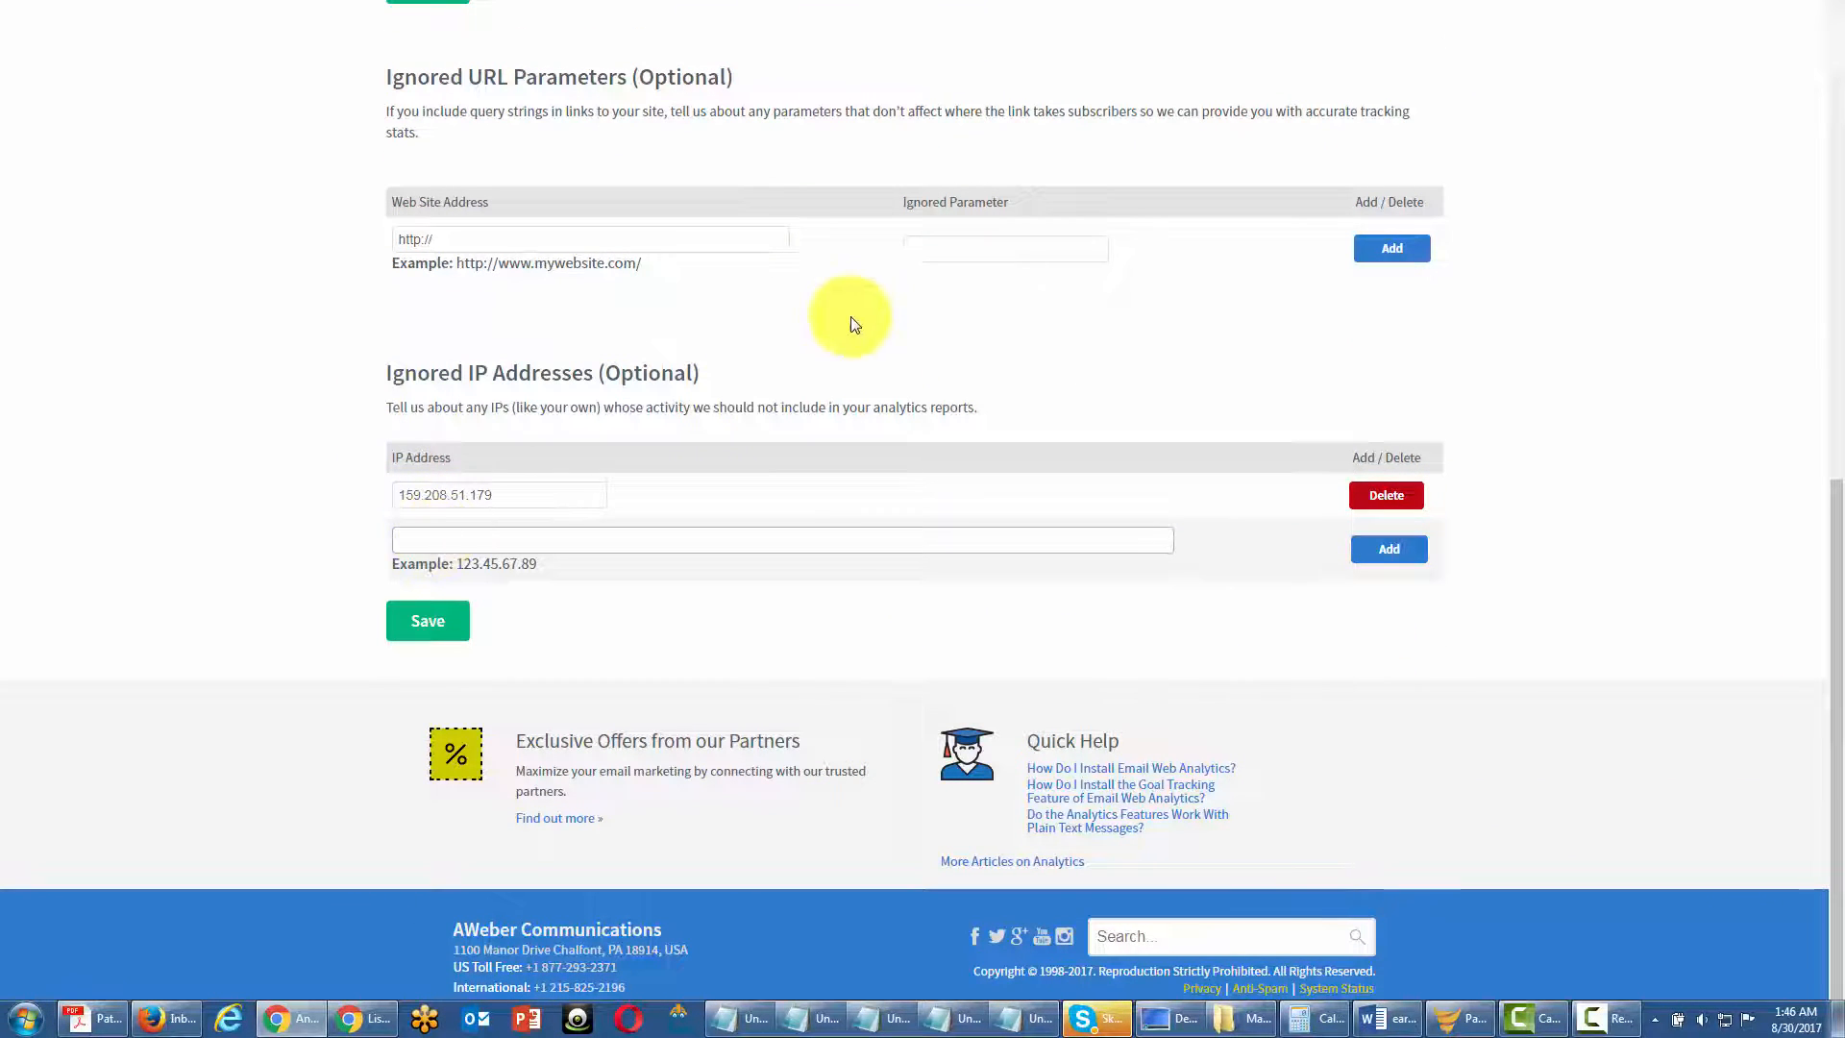
scroll(684, 452, up, 1)
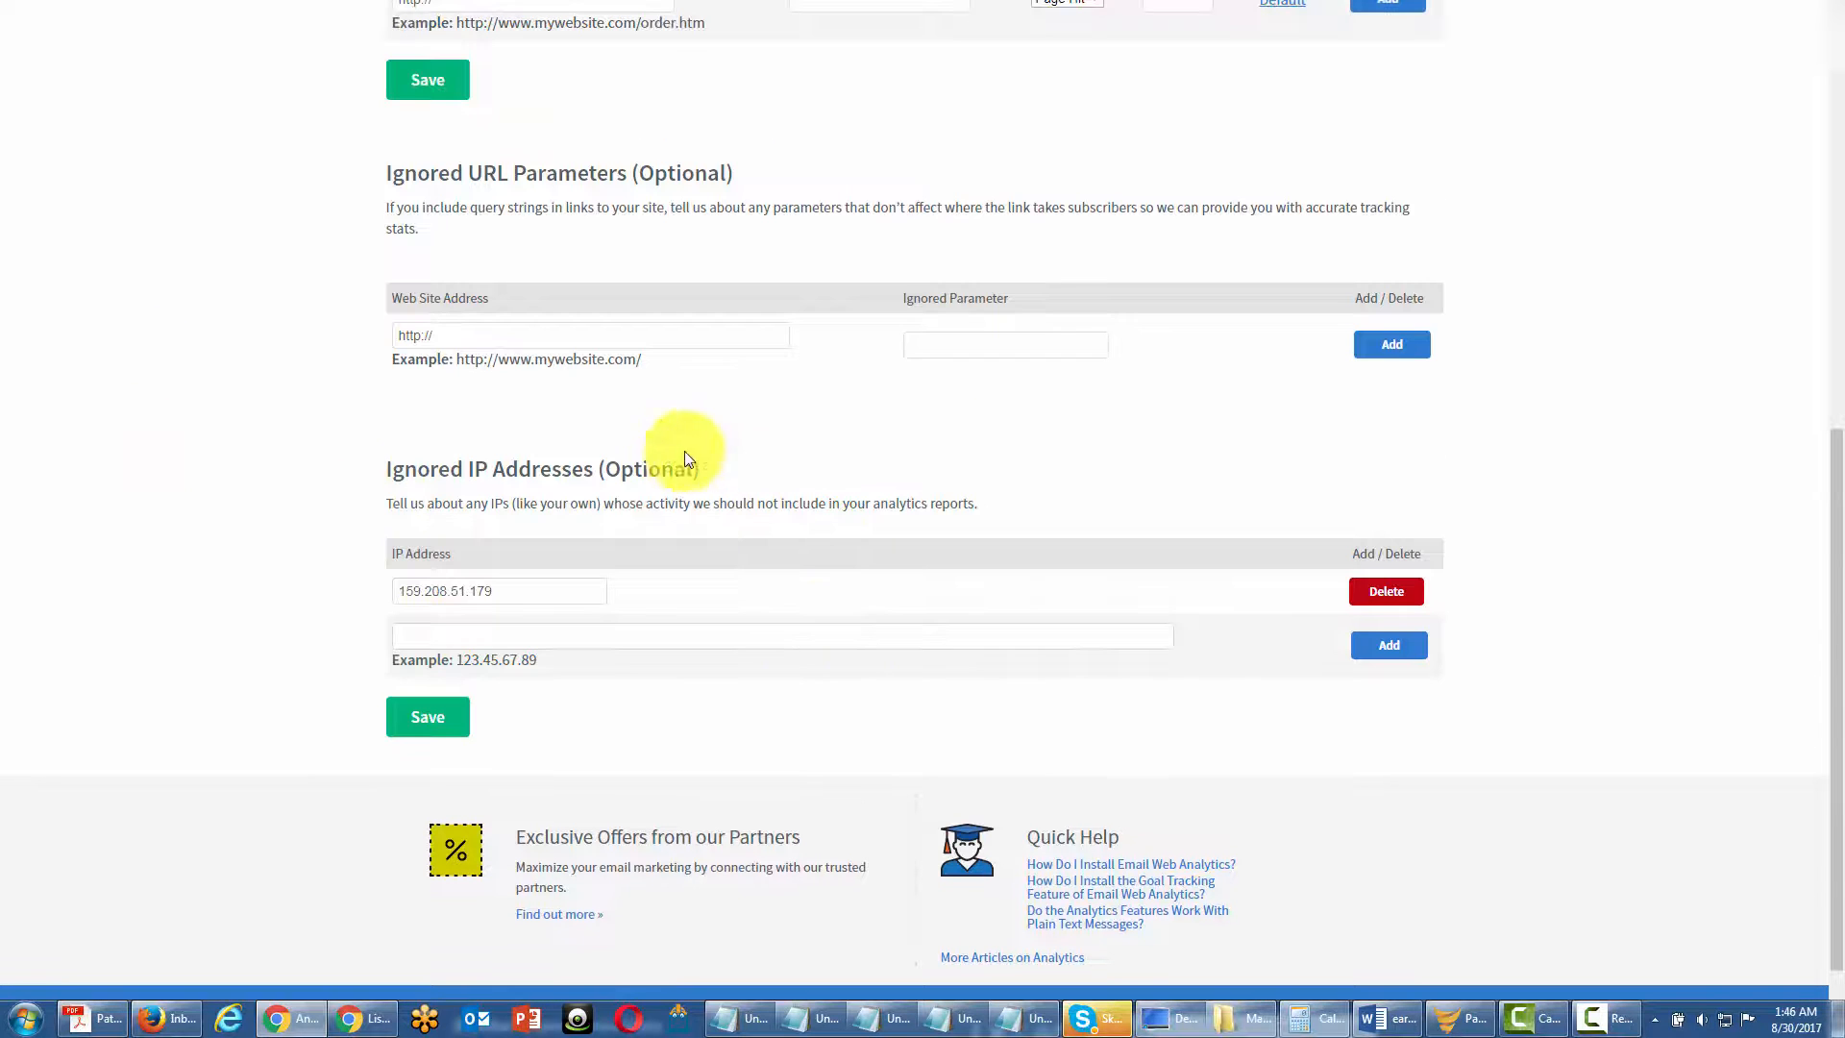
scroll(618, 480, up, 1)
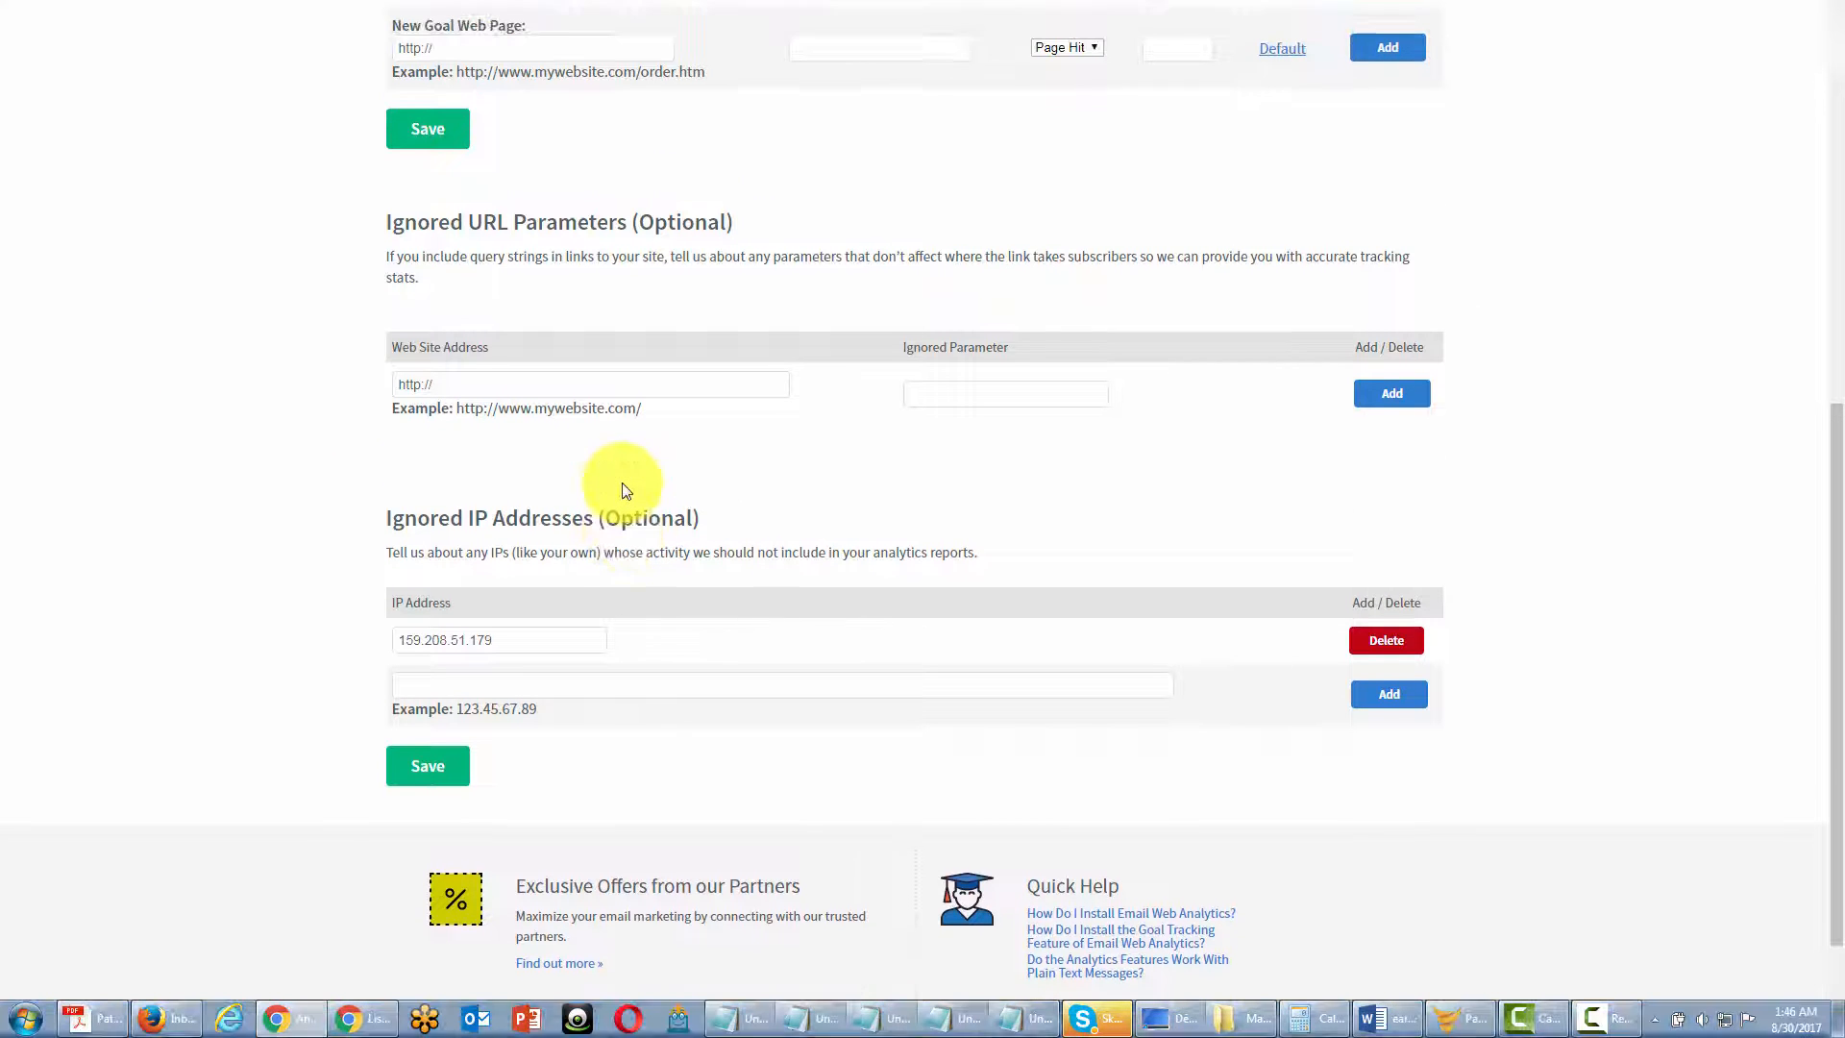
scroll(620, 488, up, 1)
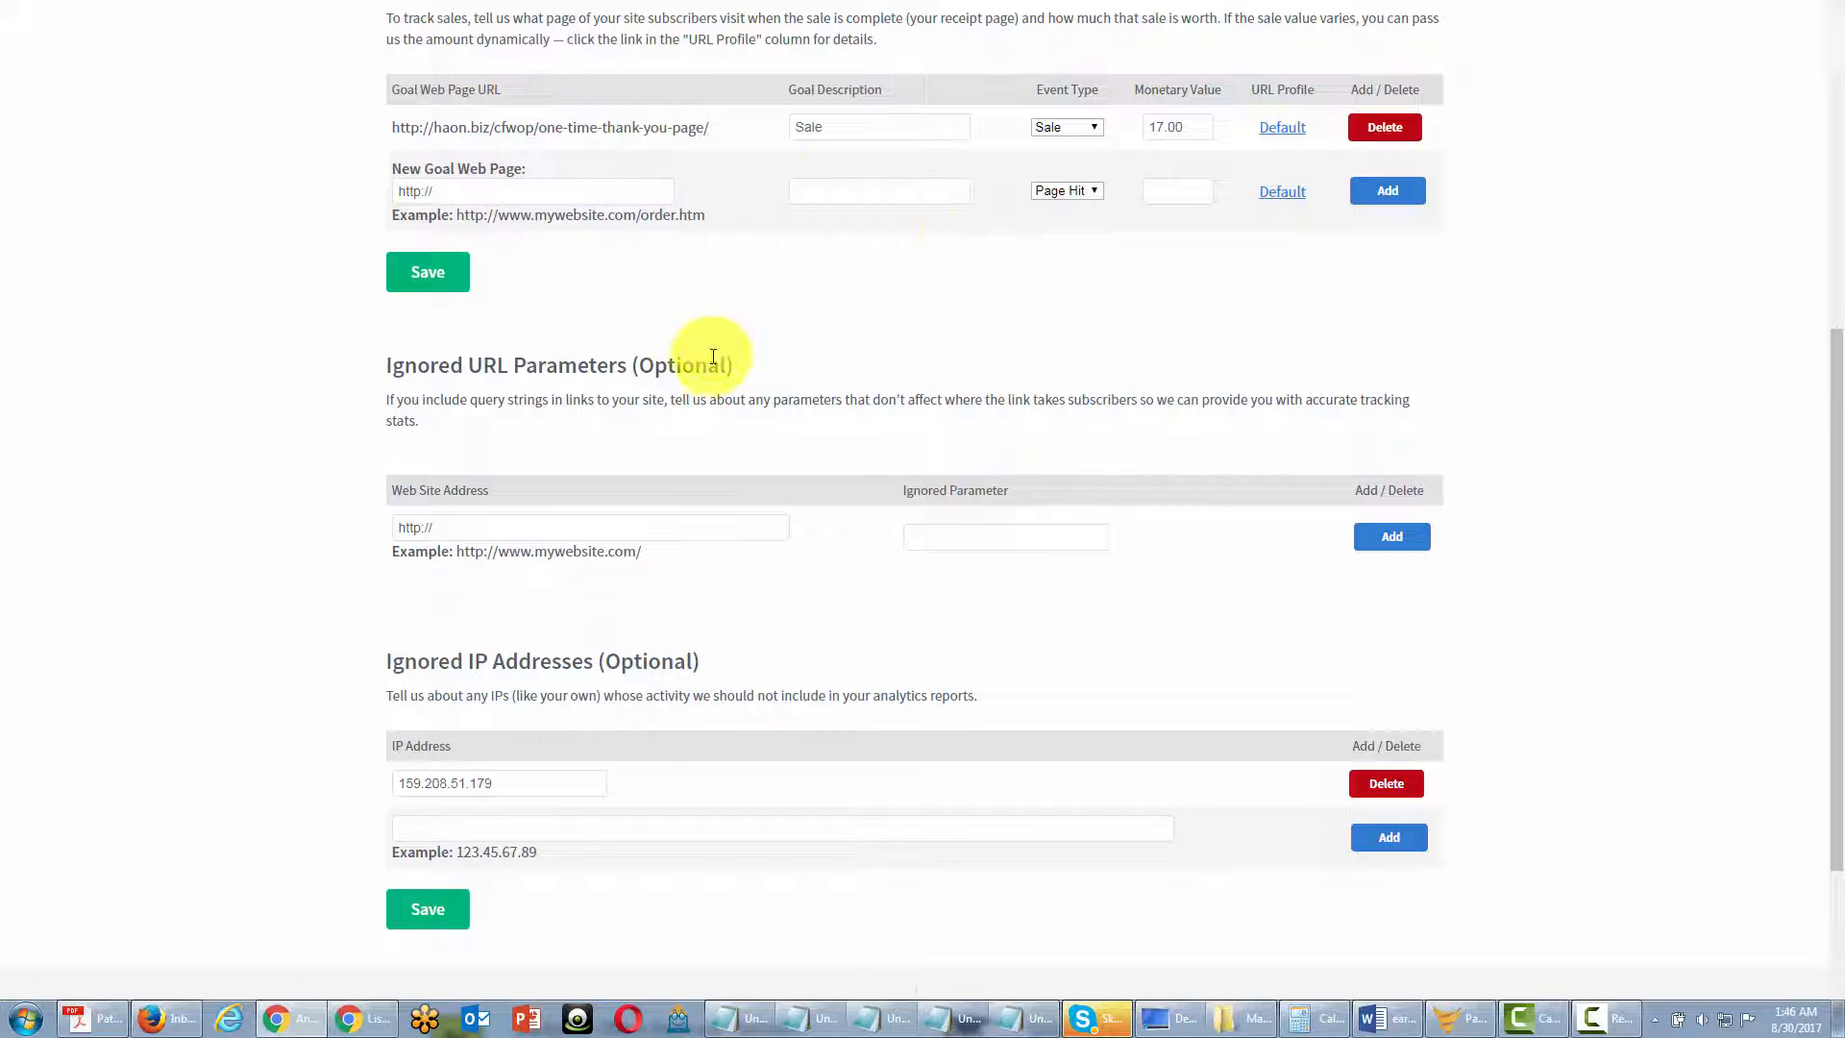